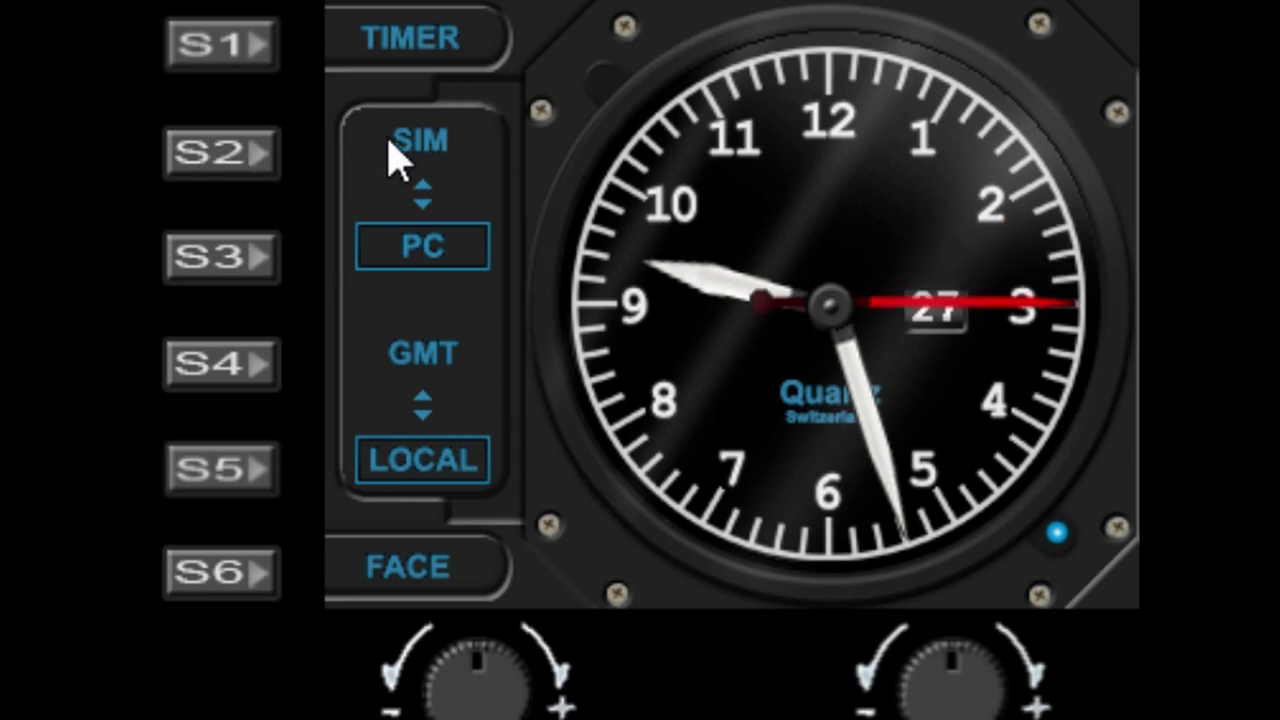
Try the simulator time source and GMT, then return the clock to PC local time
left_click(418, 143)
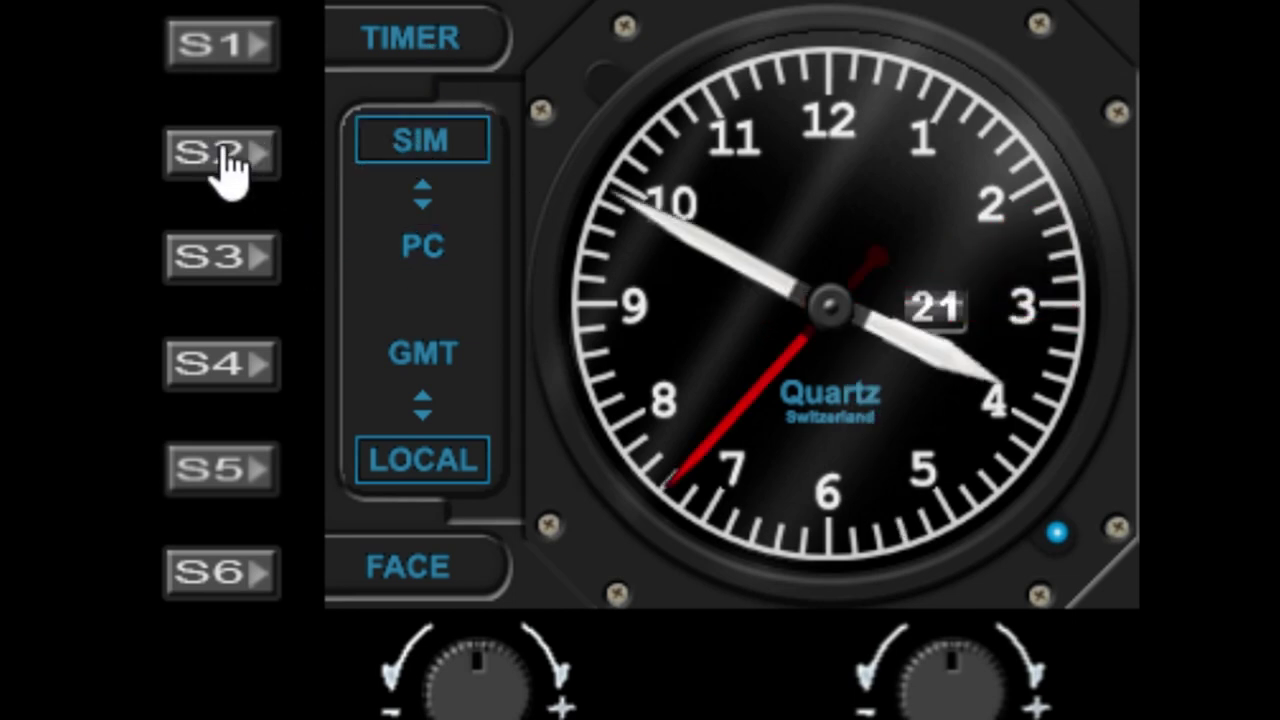
left_click(185, 265)
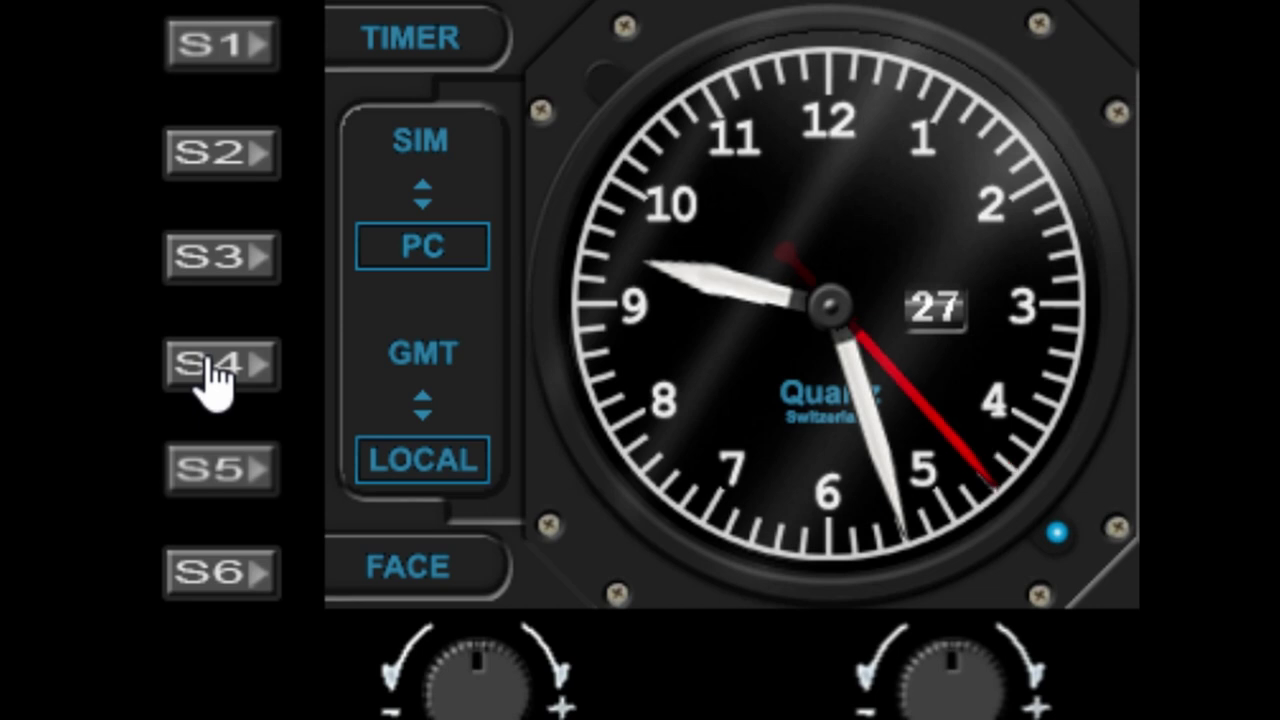
left_click(213, 372)
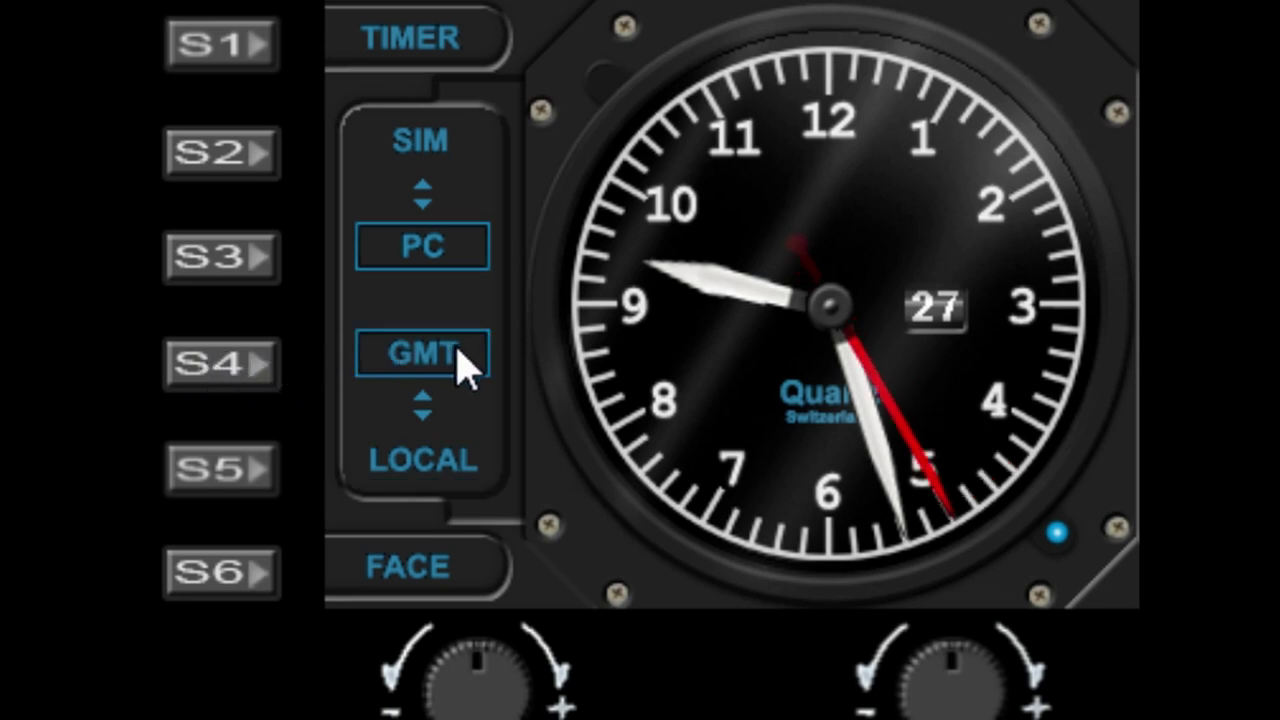
left_click(195, 472)
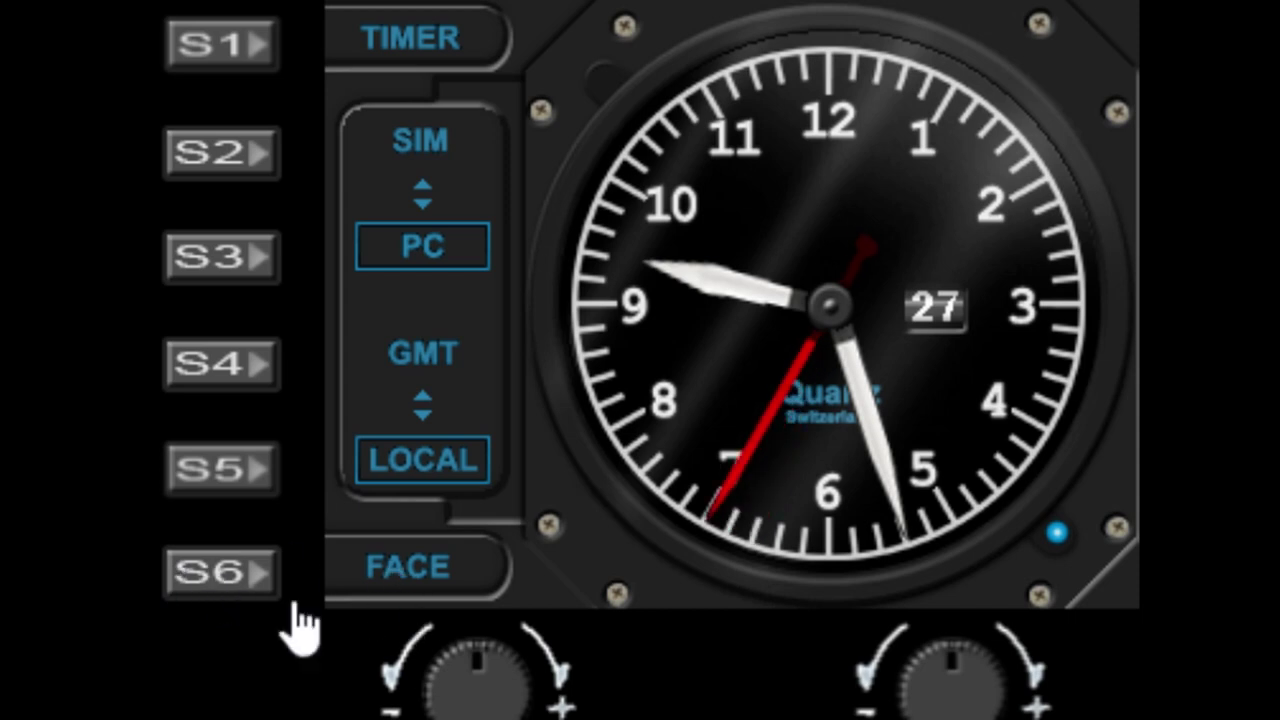
Cycle through the dial designs to the bold-numeral face with dotted minute marks
left_click(208, 585)
left_click(208, 585)
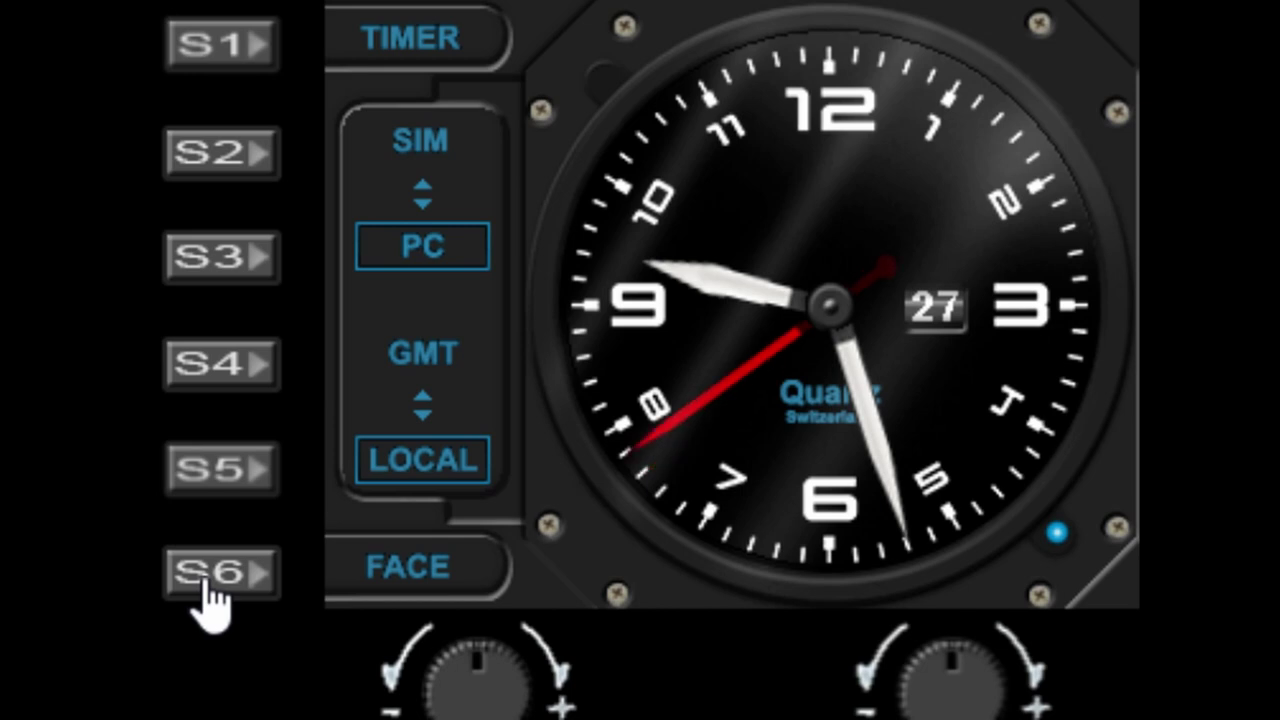
left_click(208, 585)
left_click(208, 585)
left_click(208, 585)
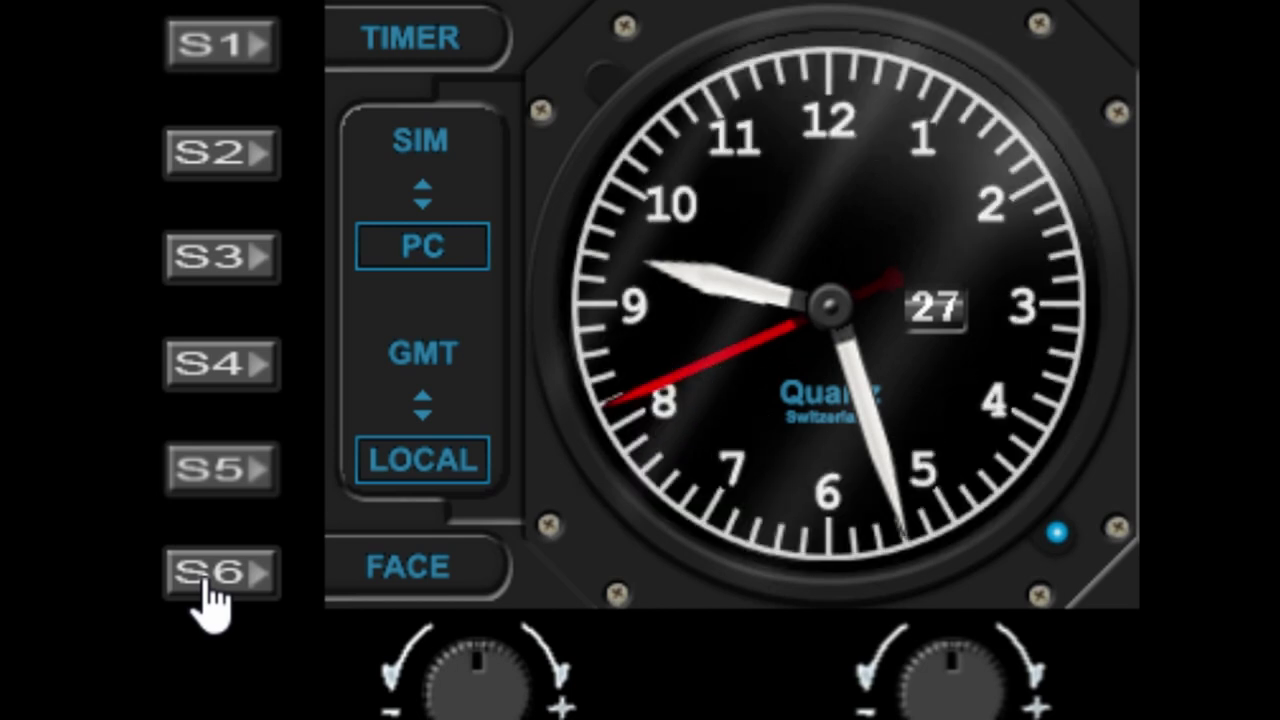
left_click(208, 585)
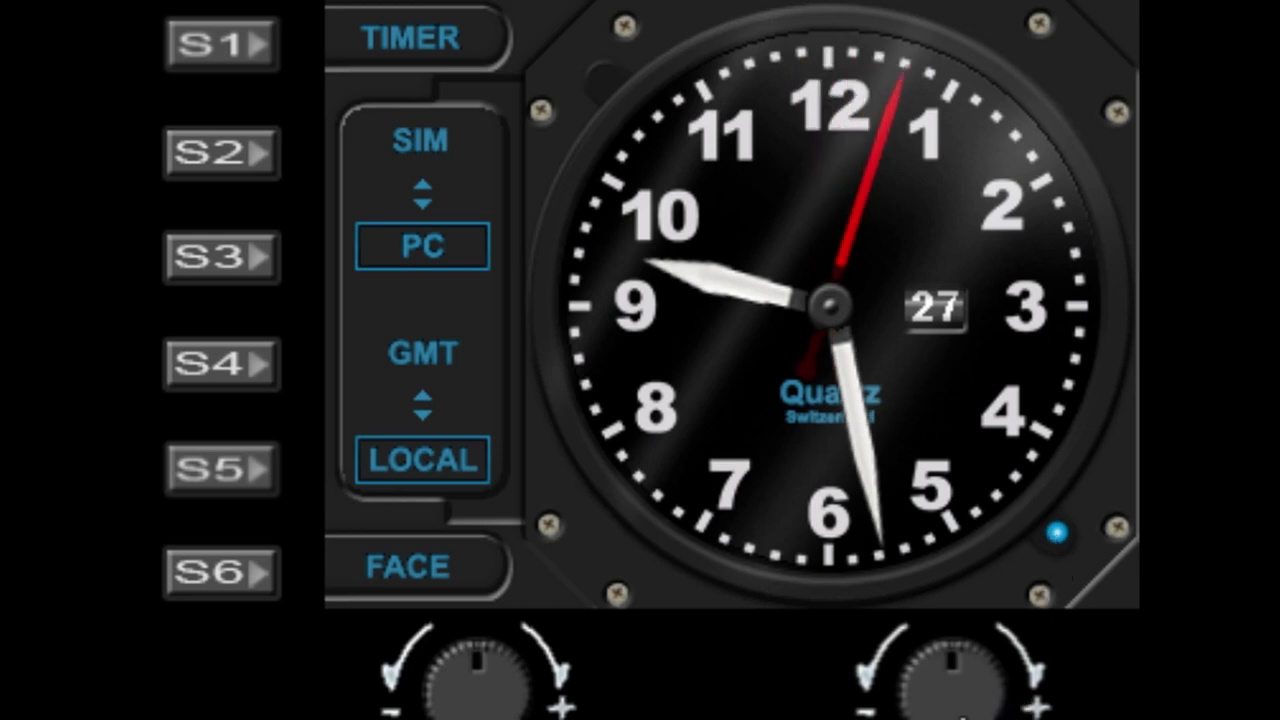
Open the menu at Version & Info, view the 2.3.001 info panel, then close it
left_click(973, 686)
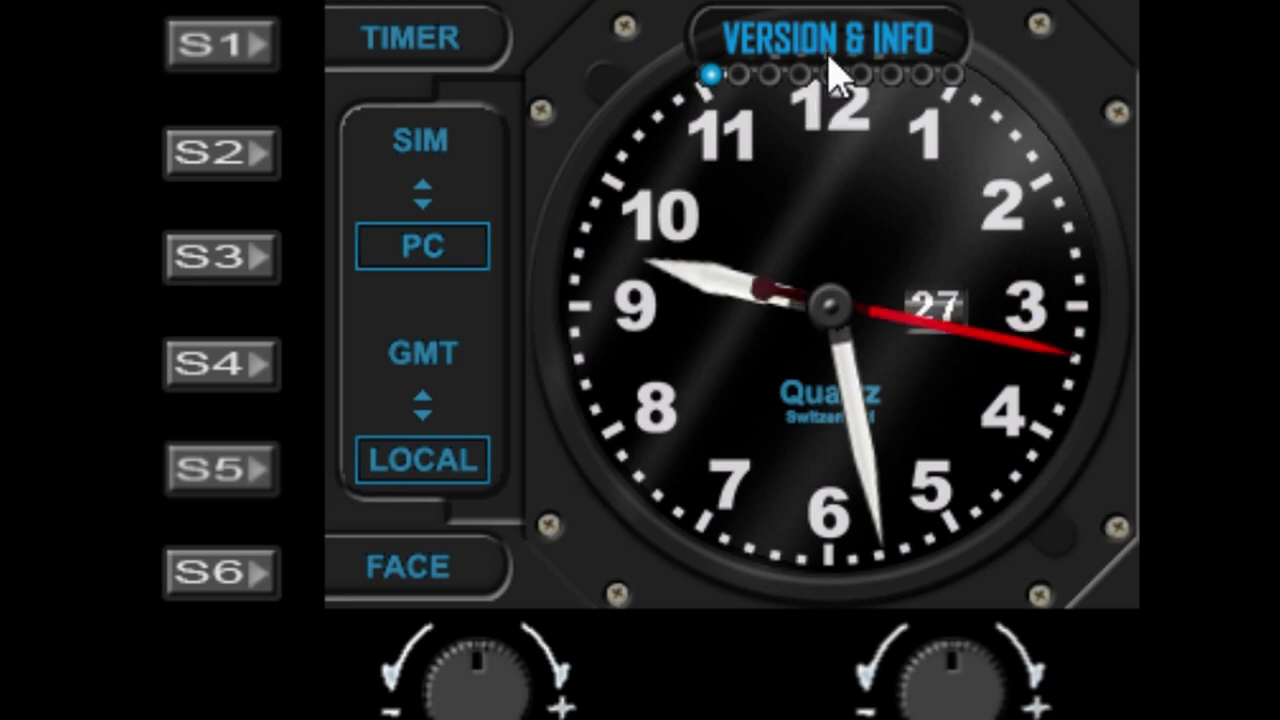
left_click(450, 688)
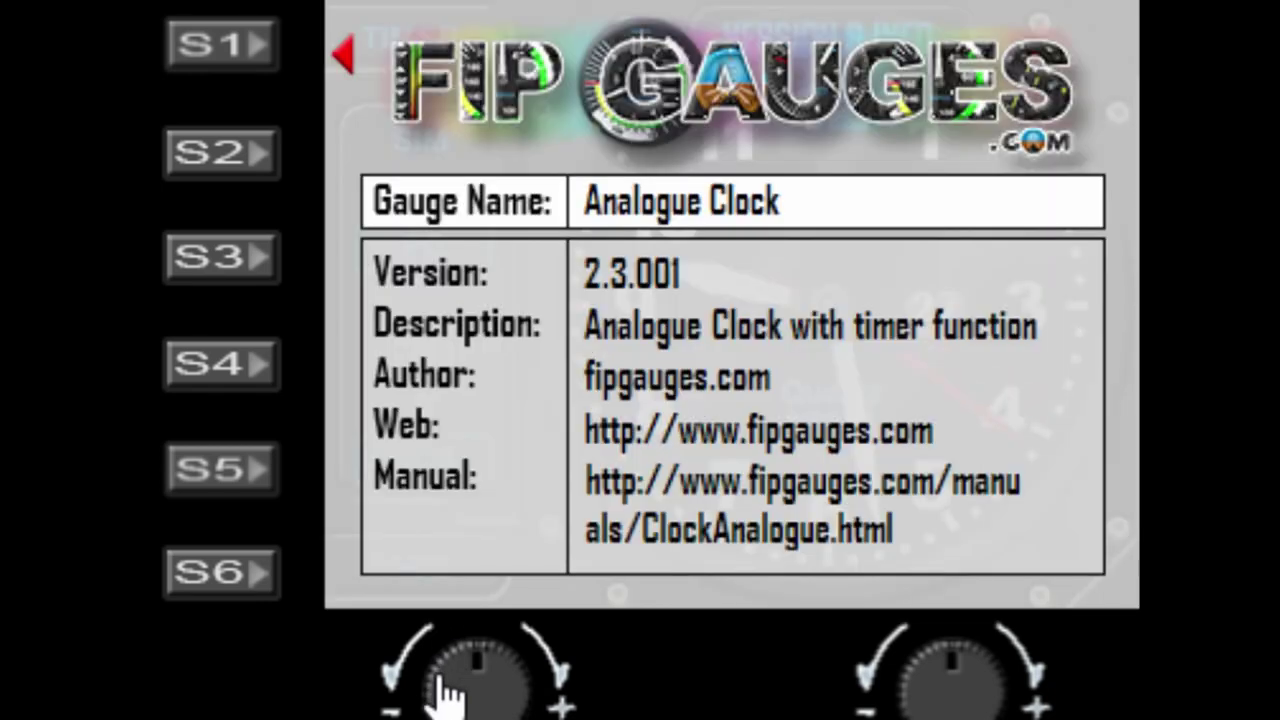
left_click(447, 688)
left_click(447, 688)
left_click(447, 688)
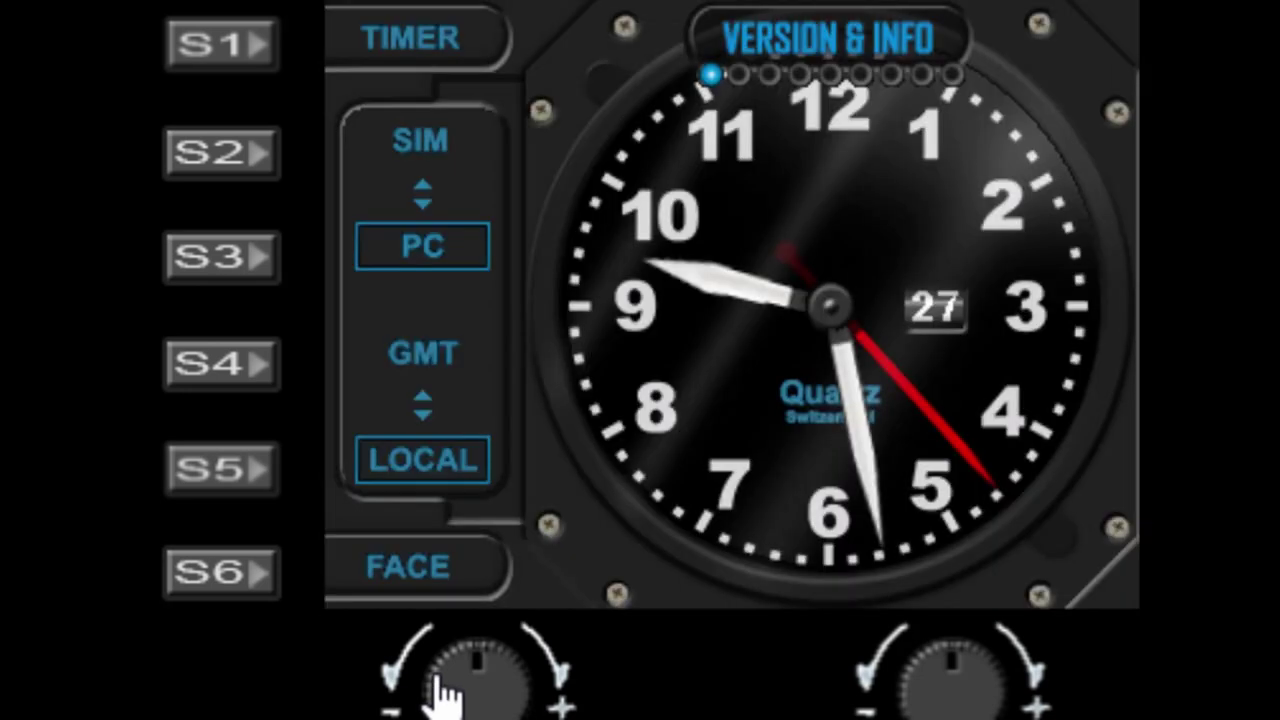
Toggle the side-button labels on the Side Buttons page, then advance to Time Source
left_click(985, 703)
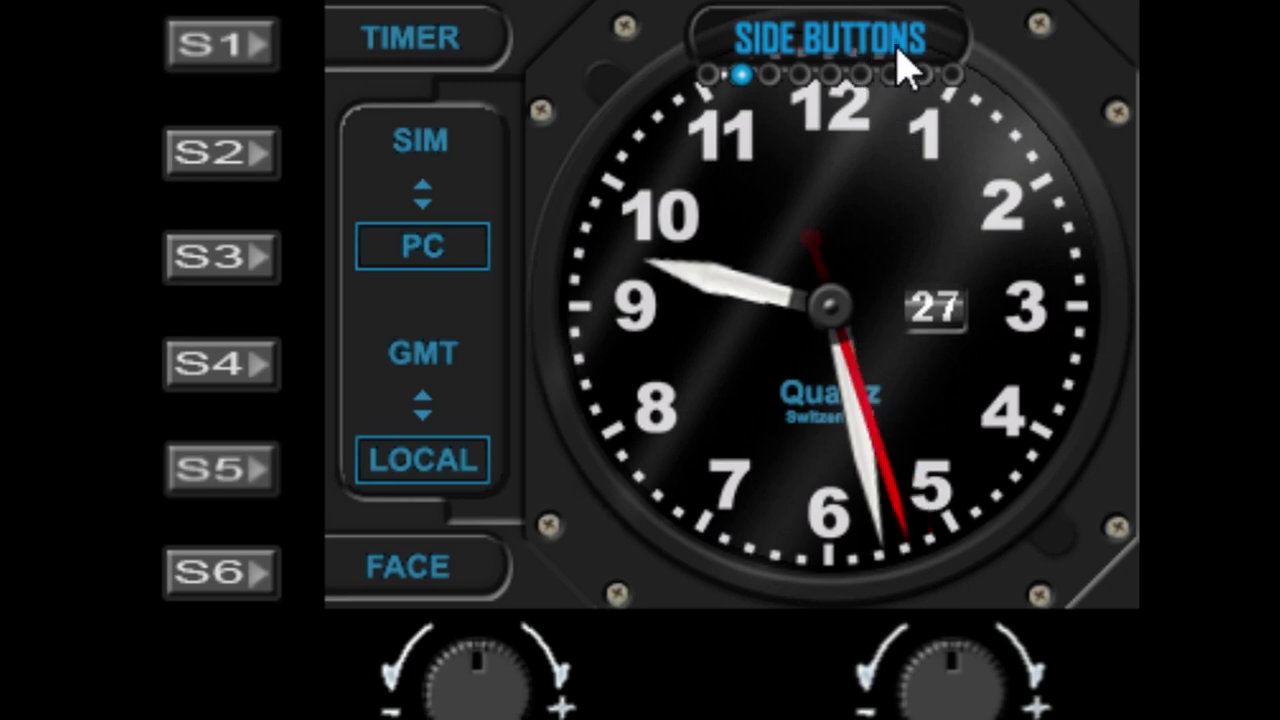
left_click(448, 700)
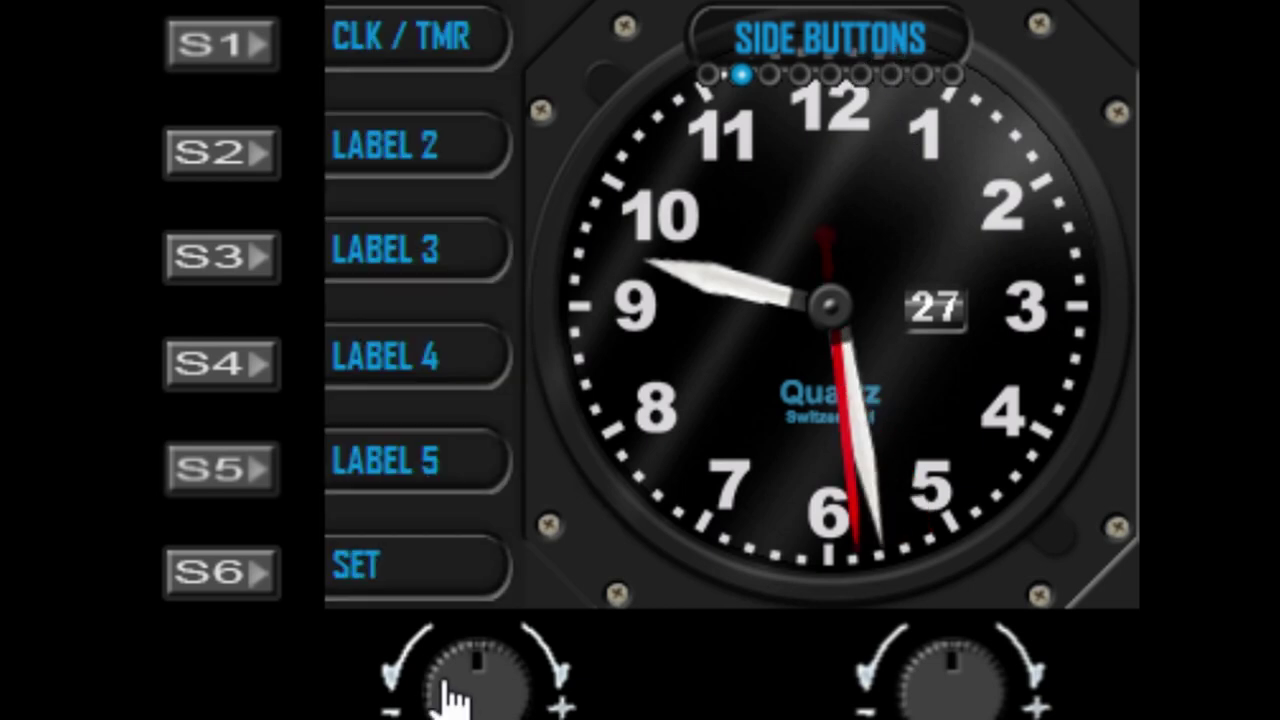
left_click(448, 700)
left_click(448, 700)
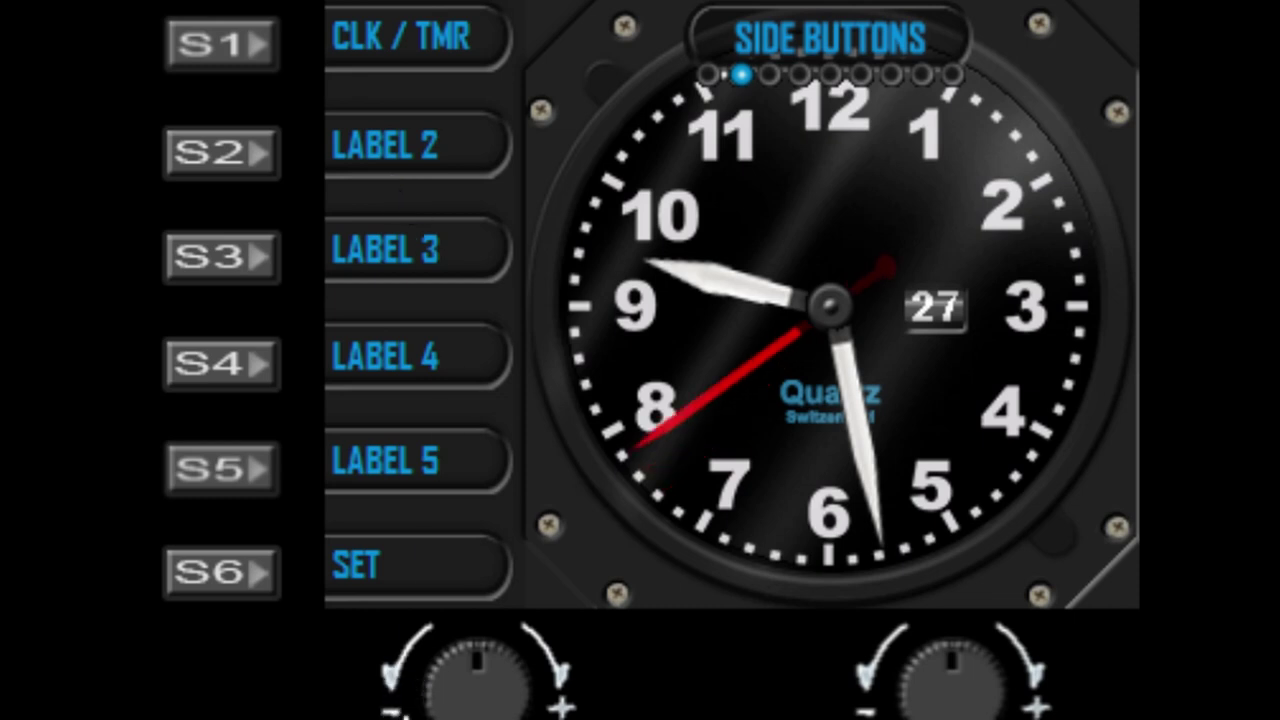
left_click(445, 690)
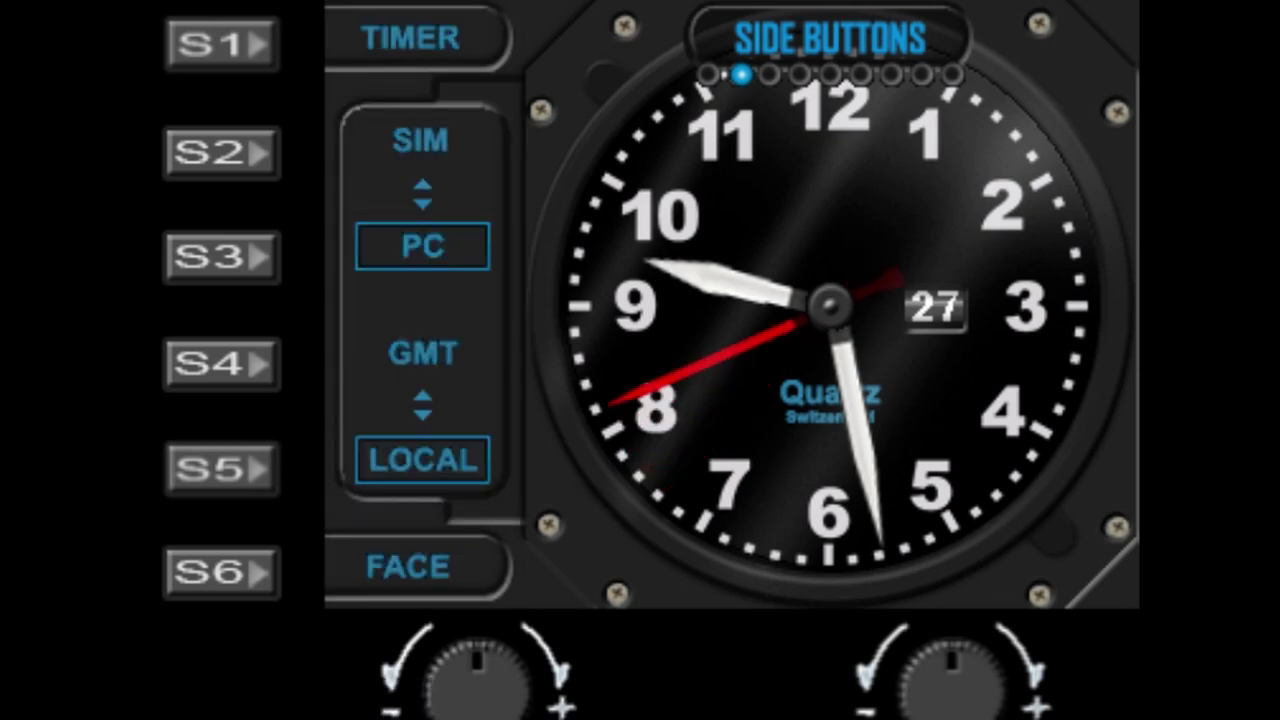
left_click(973, 703)
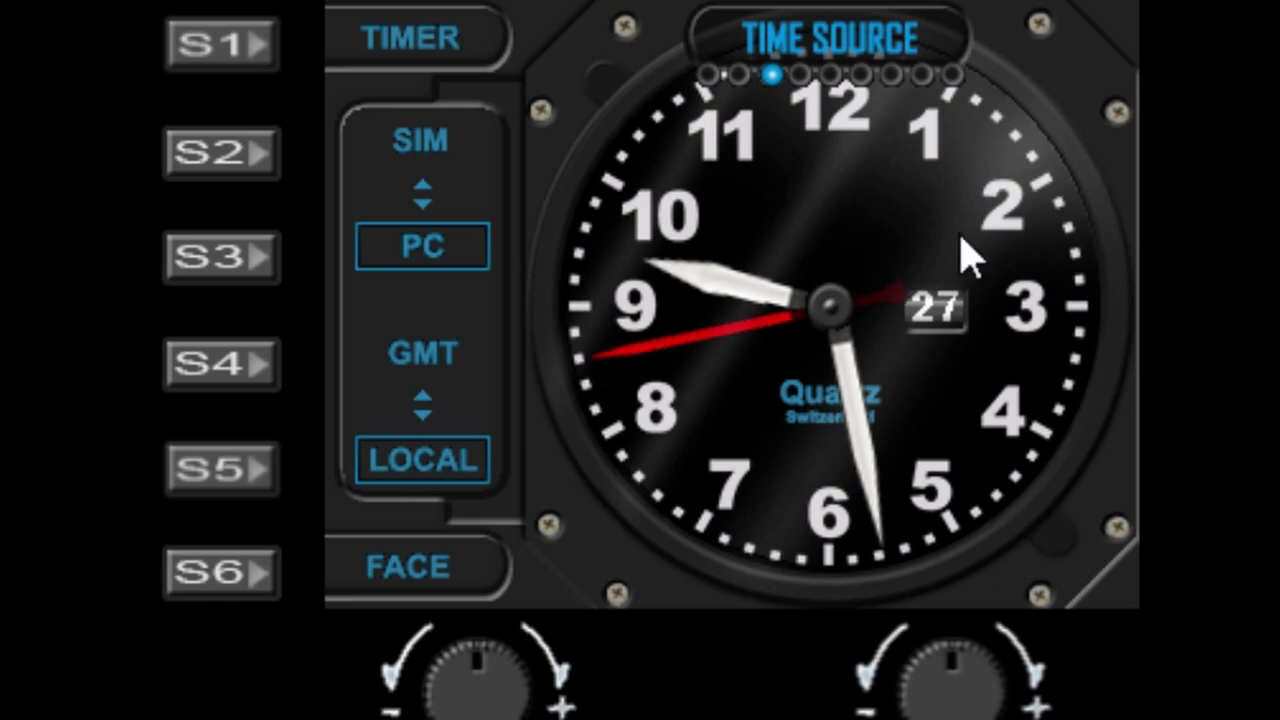
Toggle the time source between PC and SIM, finishing on SIM with date 21
left_click(500, 700)
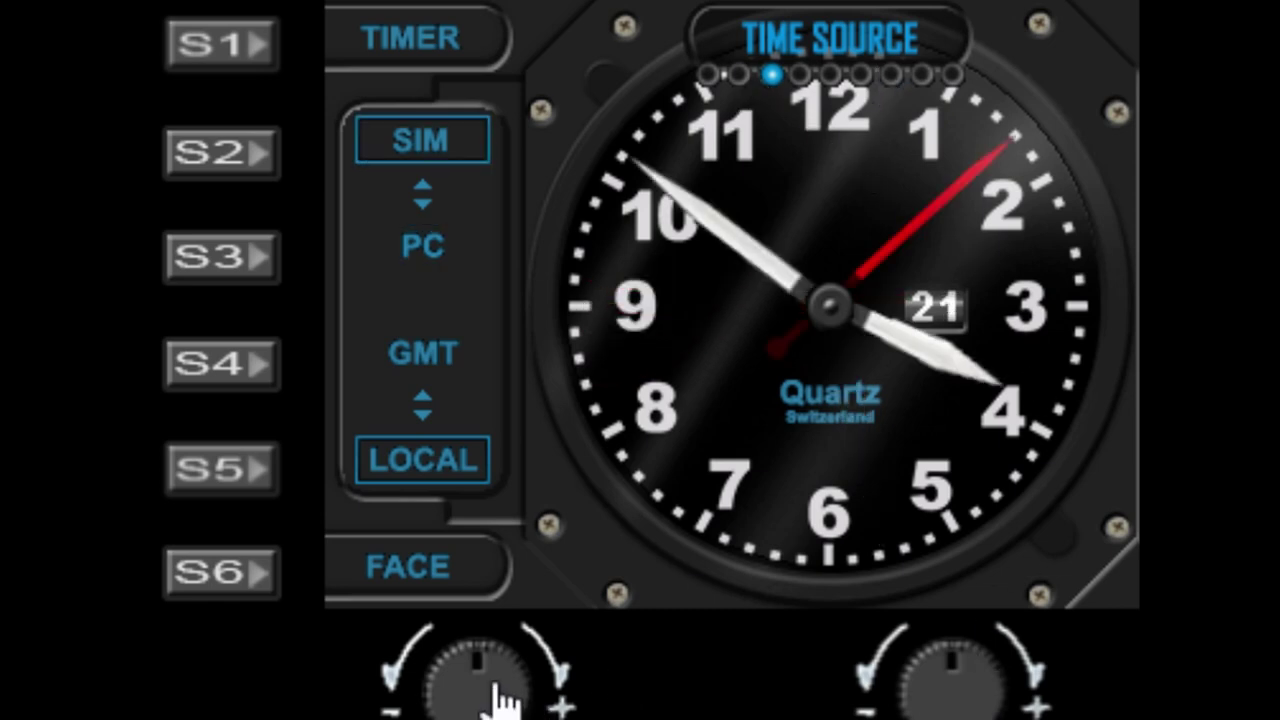
left_click(500, 700)
left_click(500, 700)
left_click(500, 700)
left_click(500, 700)
left_click(500, 700)
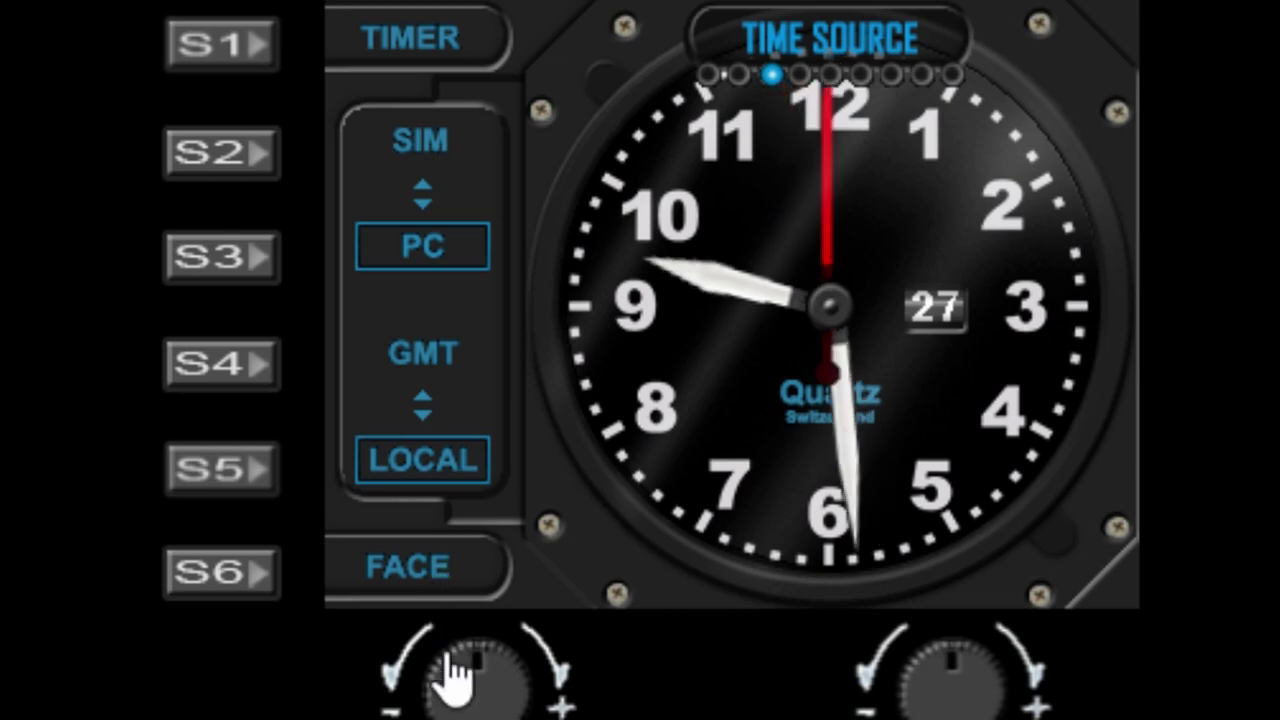
left_click(448, 678)
left_click(448, 678)
left_click(448, 678)
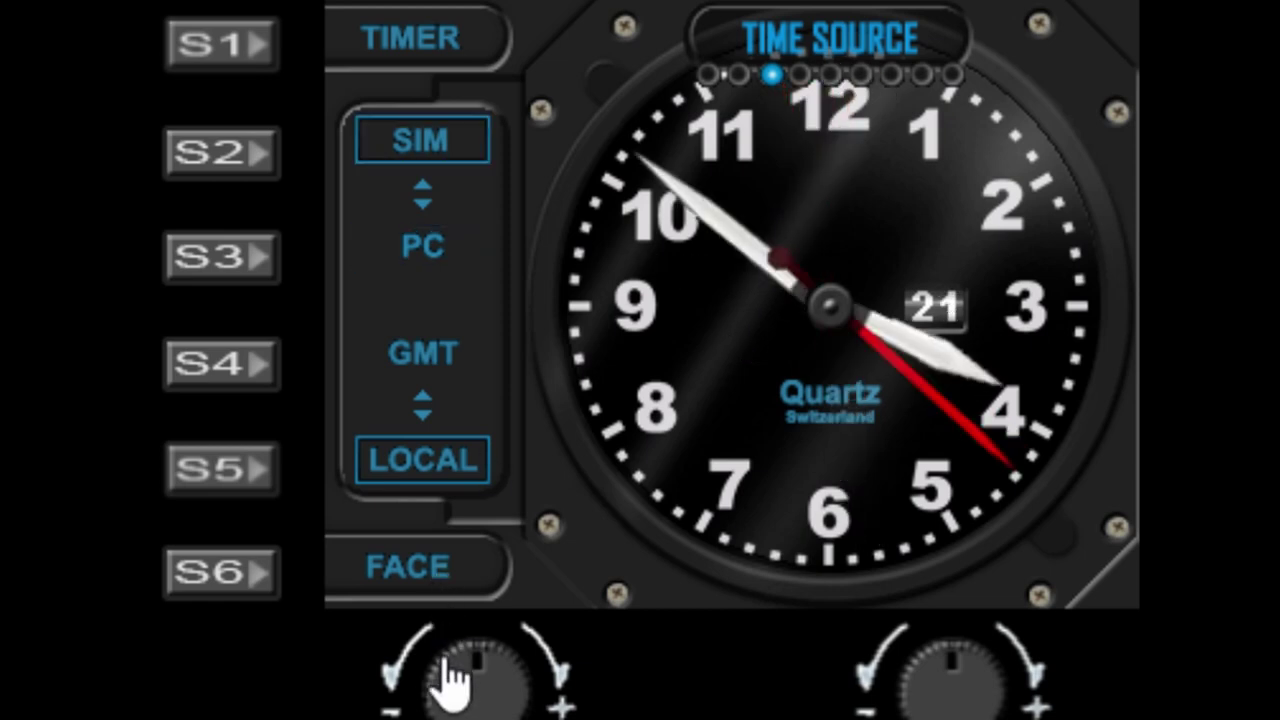
On the Time Zone page, try GMT, settle on LOCAL, then advance to Clock Face
left_click(975, 700)
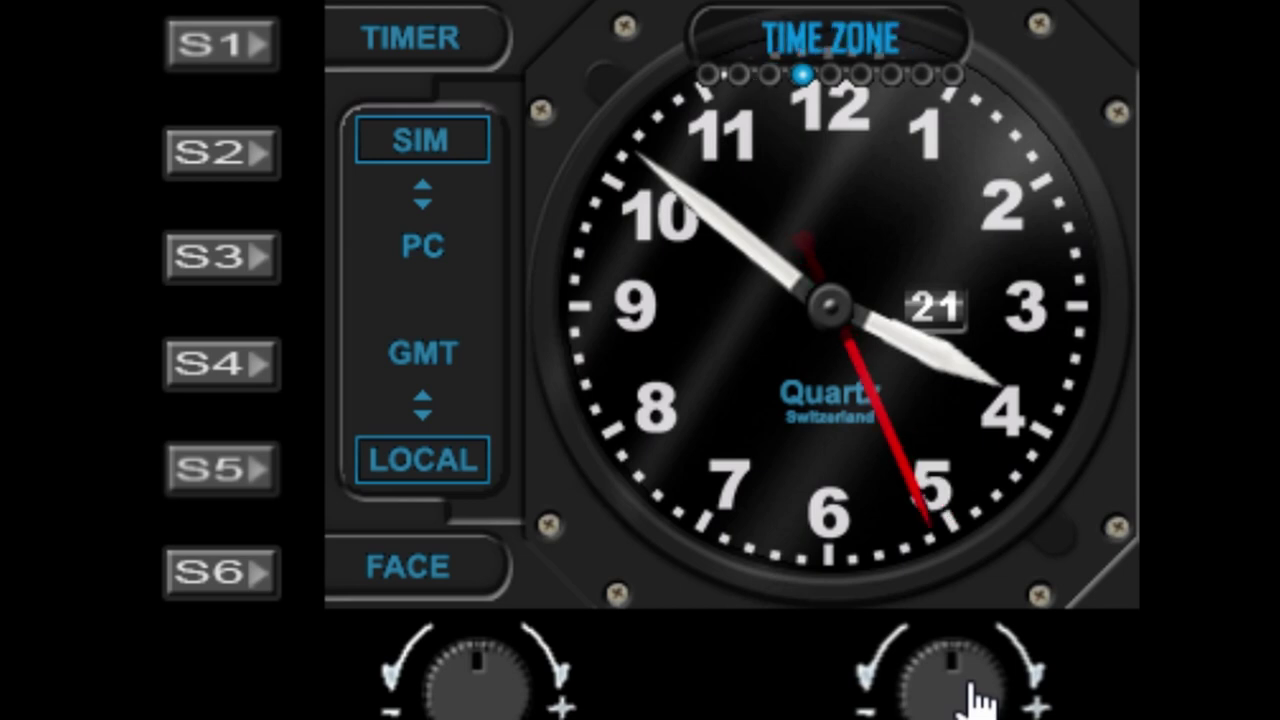
left_click(457, 695)
left_click(457, 695)
left_click(457, 695)
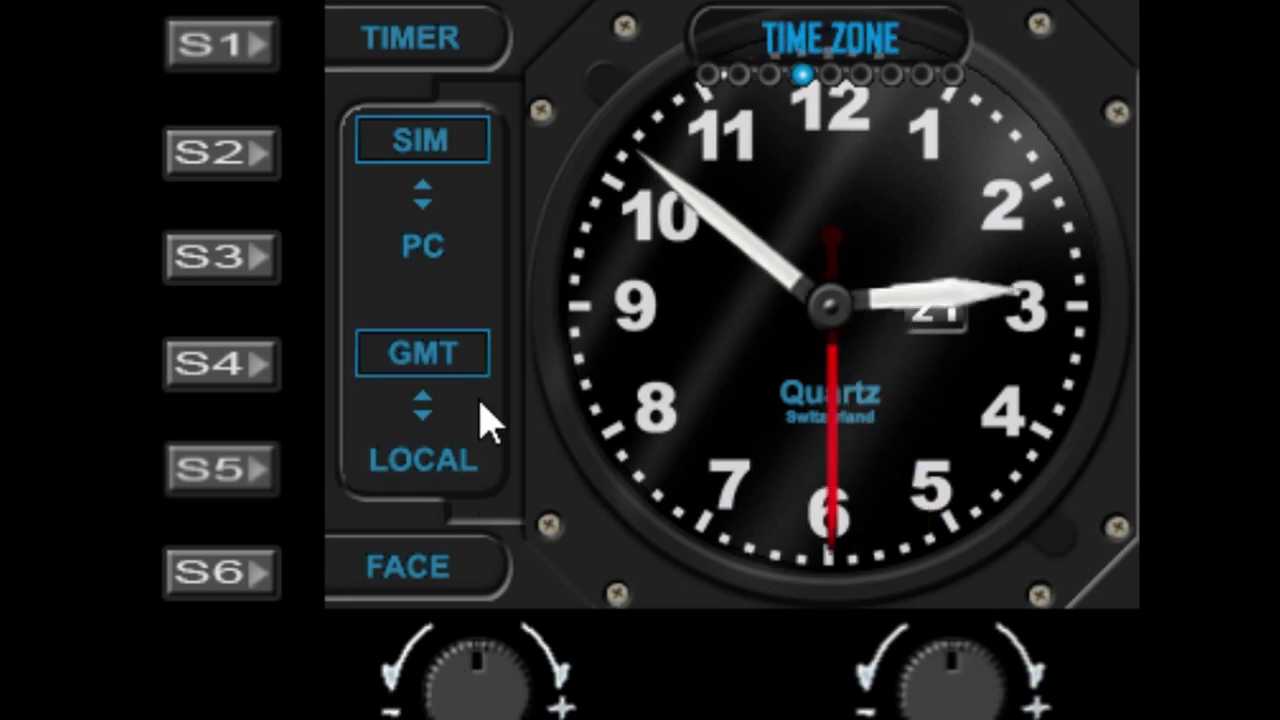
left_click(445, 690)
left_click(446, 696)
left_click(447, 697)
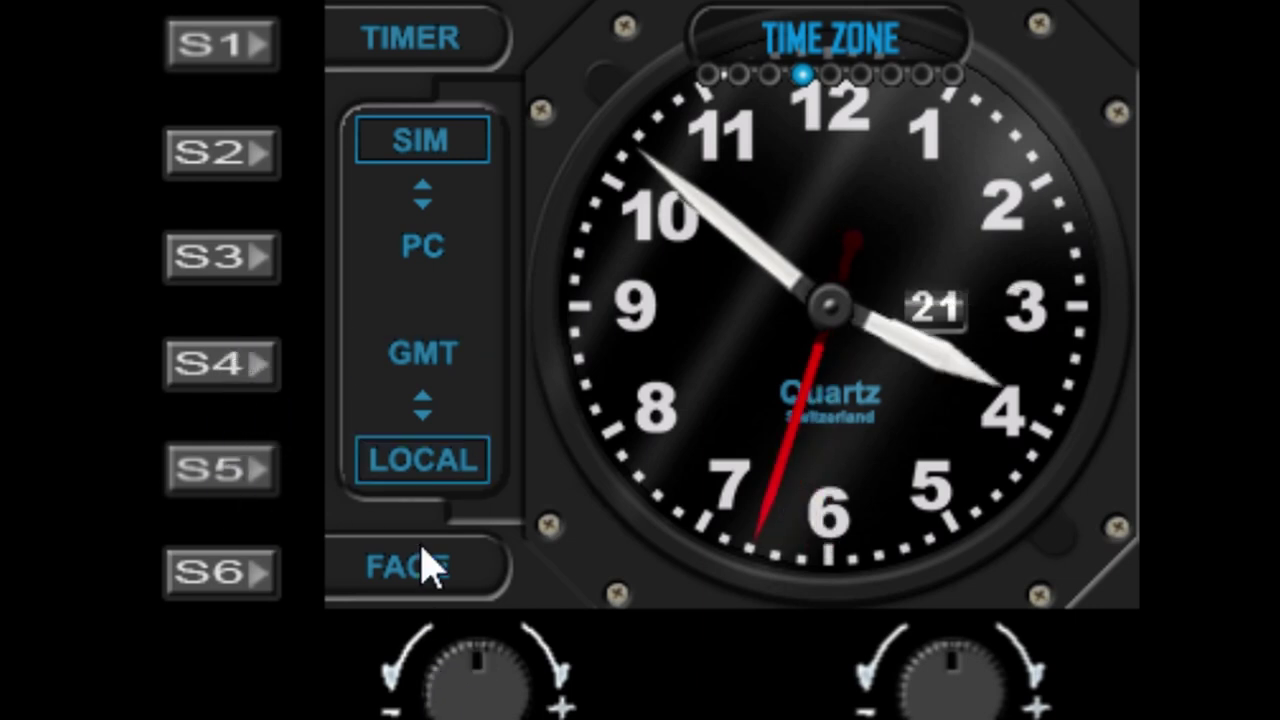
left_click(974, 700)
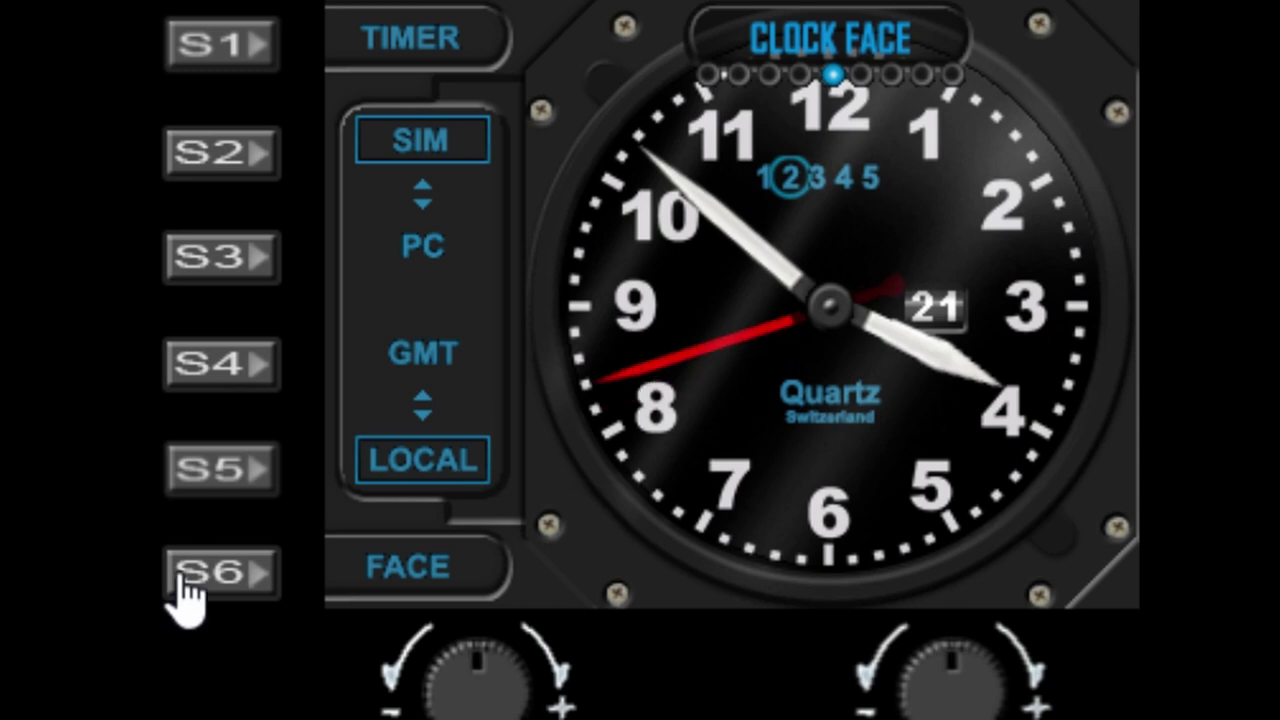
Step through dial faces 1–5 ending on tick-marked face 1, then go to Second Hand
left_click(502, 706)
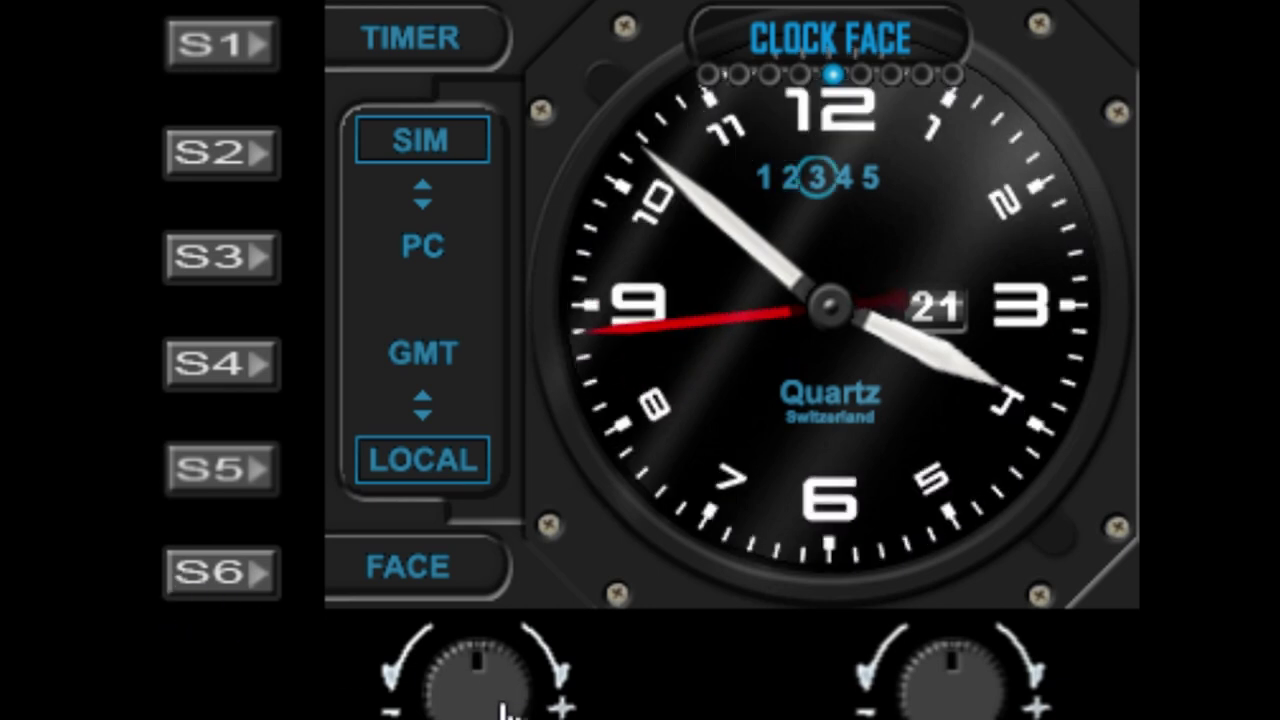
left_click(504, 707)
left_click(504, 705)
left_click(504, 705)
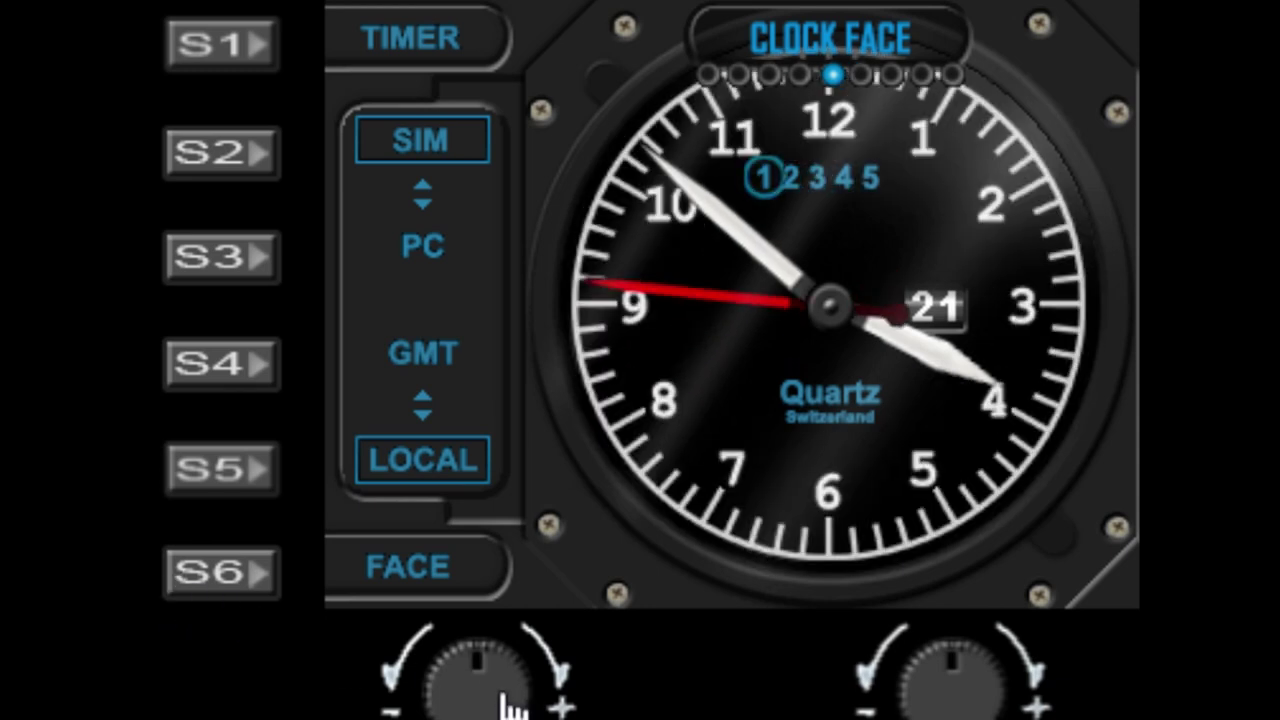
left_click(504, 705)
left_click(504, 705)
left_click(504, 705)
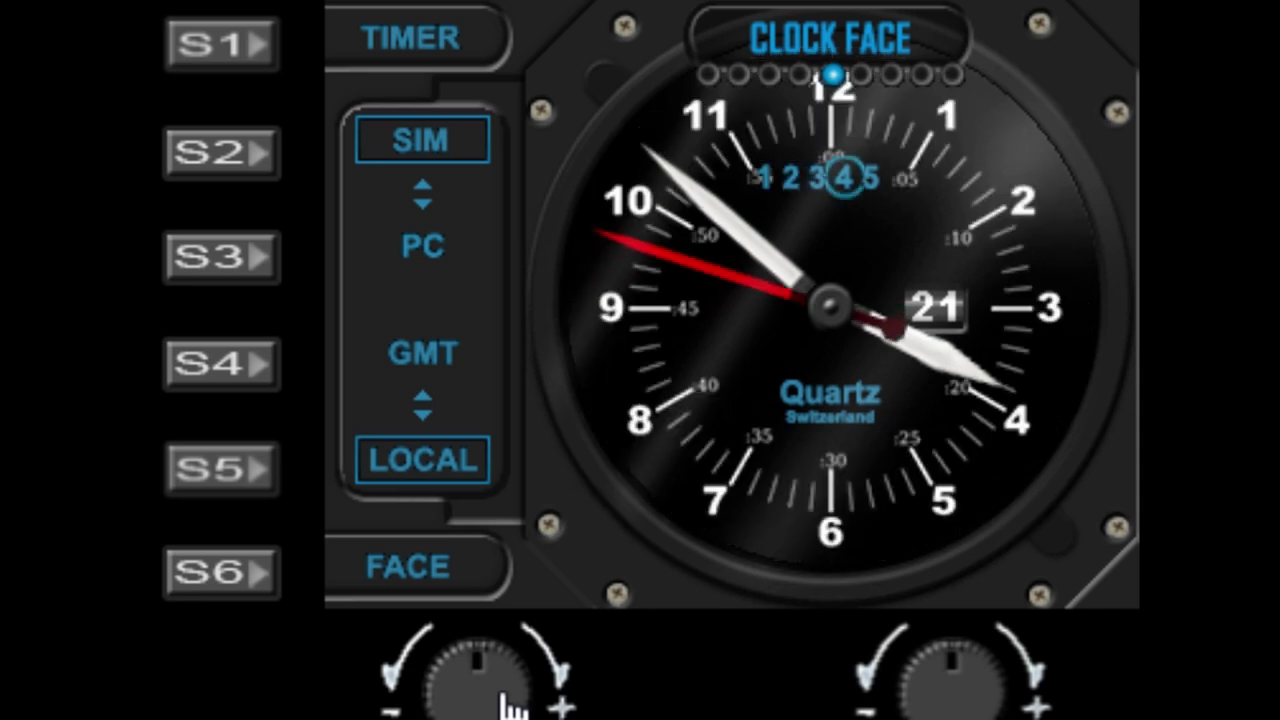
left_click(504, 705)
left_click(504, 705)
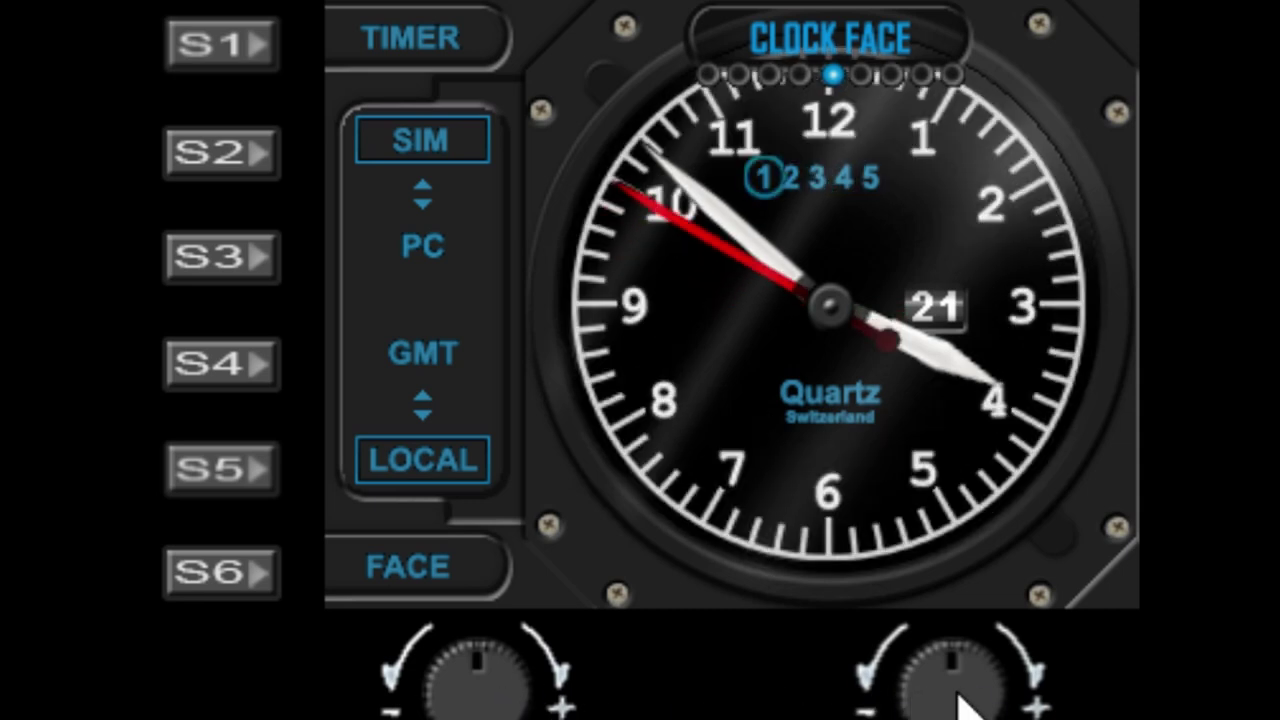
left_click(993, 705)
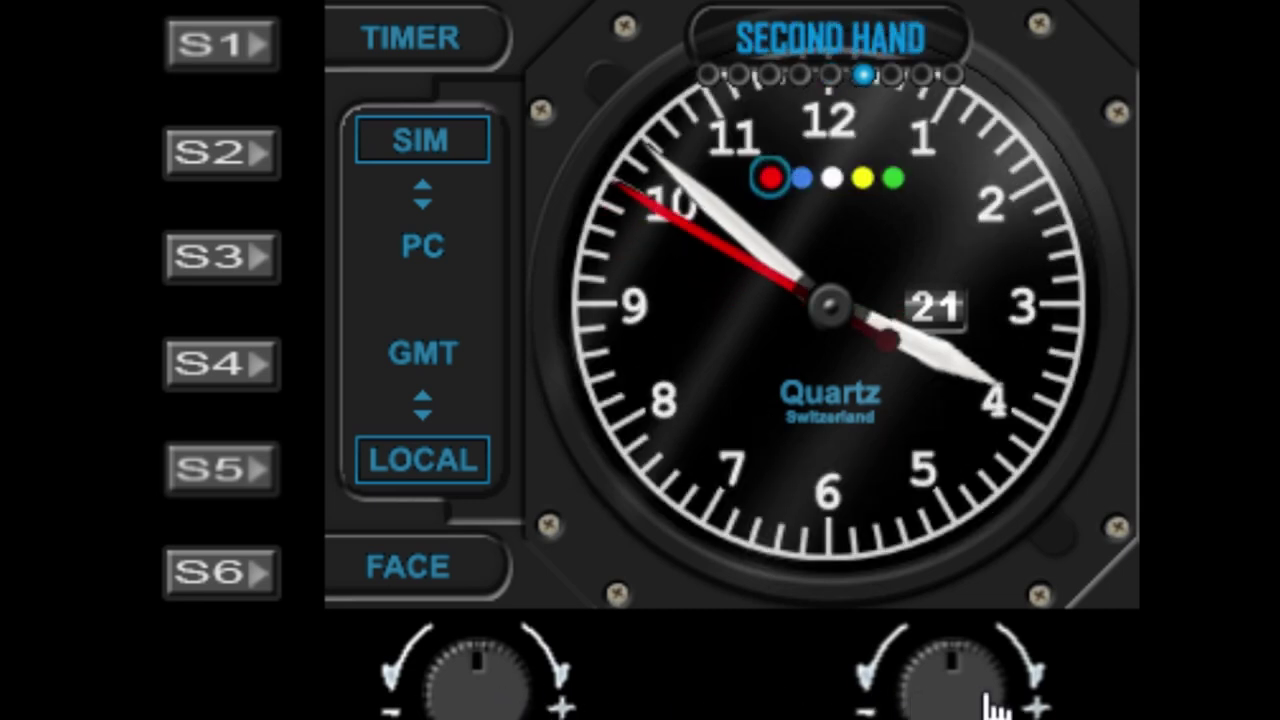
Cycle the second hand through green, yellow, white and red colours, ending on blue
left_click(460, 690)
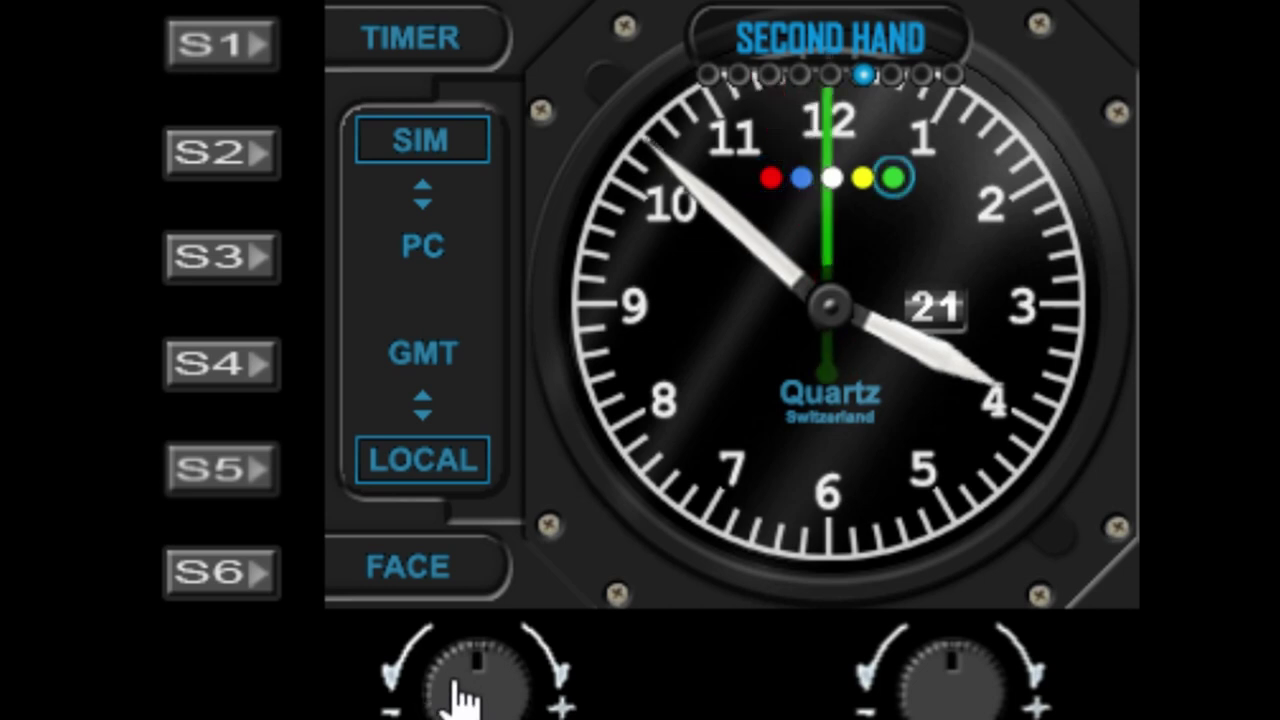
left_click(460, 690)
left_click(460, 690)
left_click(460, 690)
left_click(460, 690)
left_click(460, 690)
left_click(460, 690)
left_click(460, 690)
left_click(460, 690)
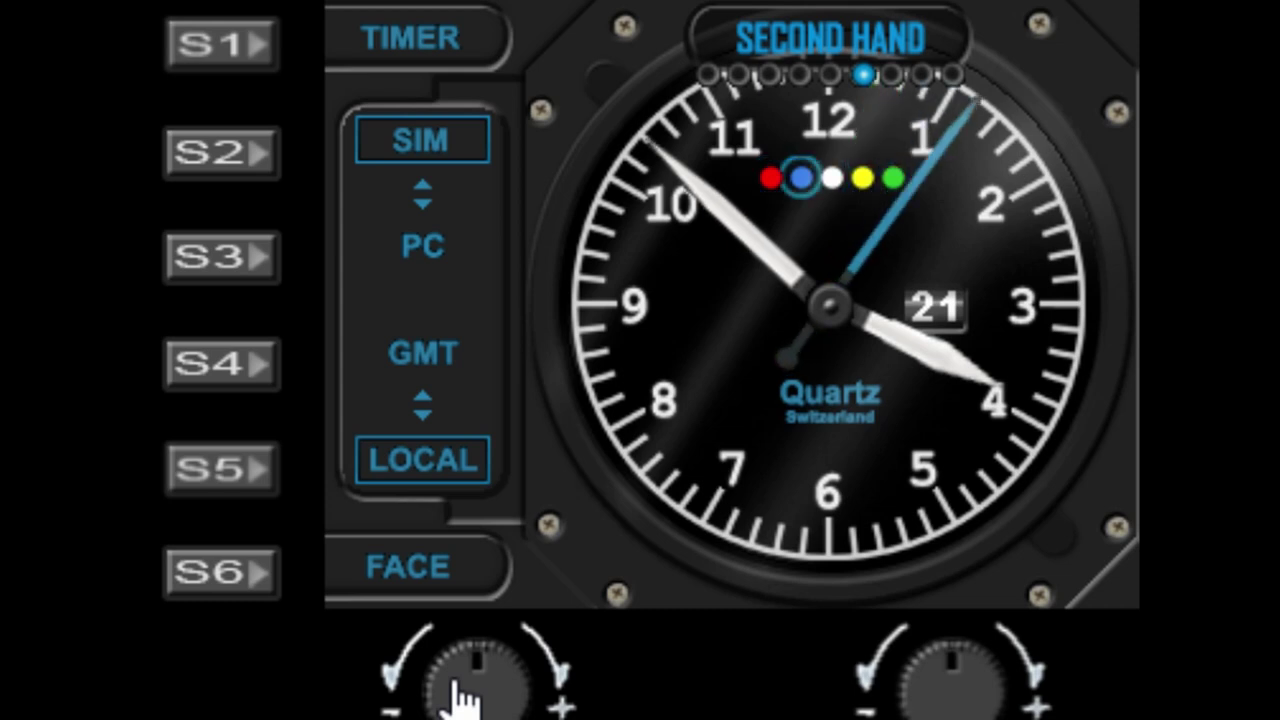
Turn the glass reflection off and back on, then advance to Background Colour
left_click(985, 700)
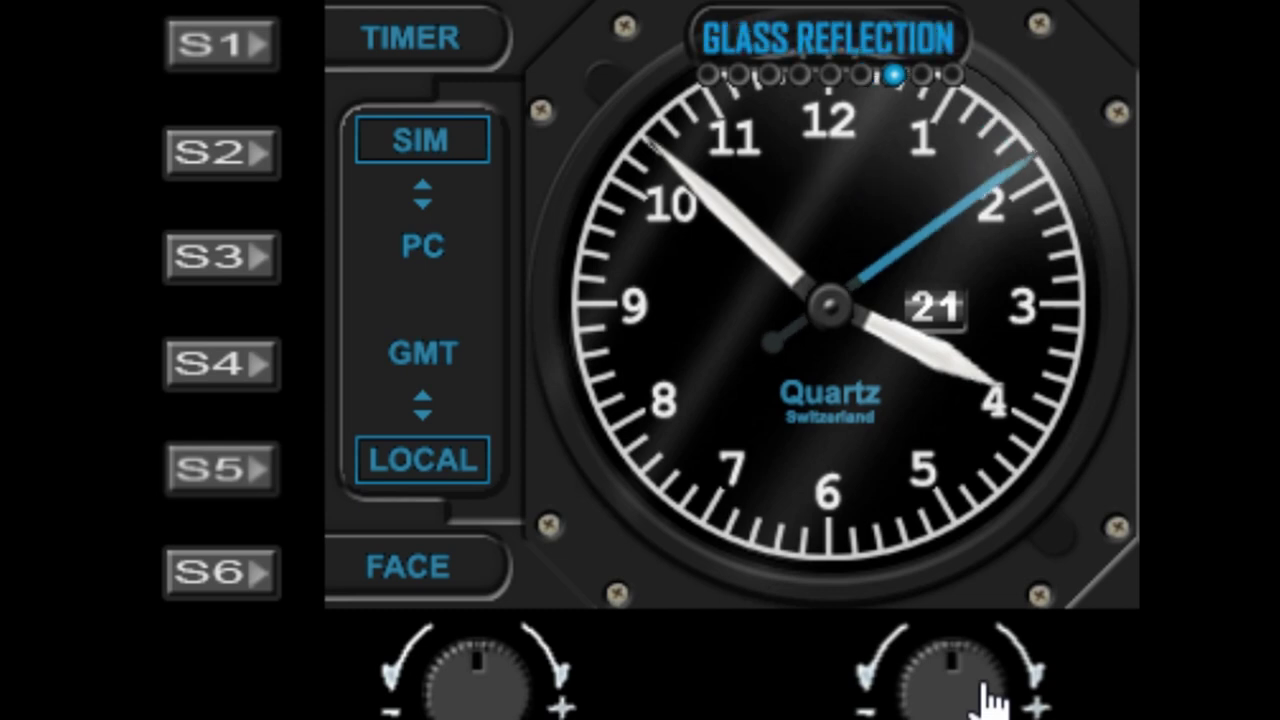
left_click(457, 686)
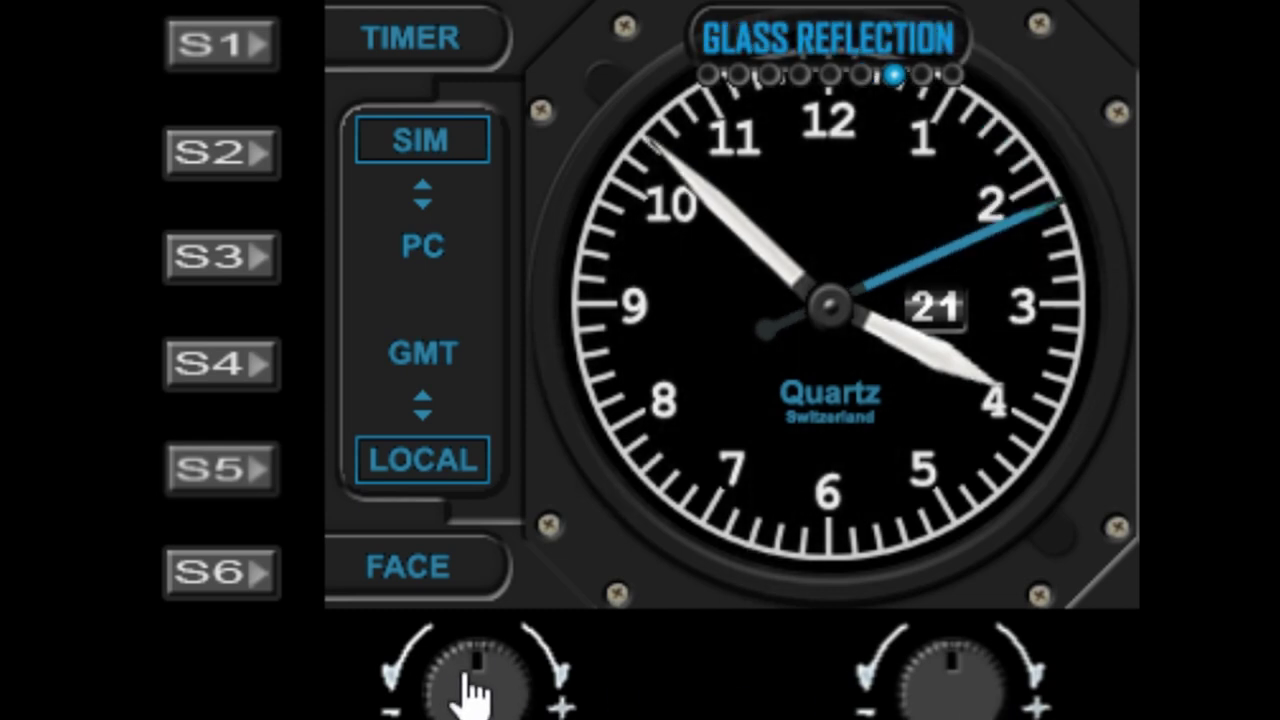
left_click(509, 690)
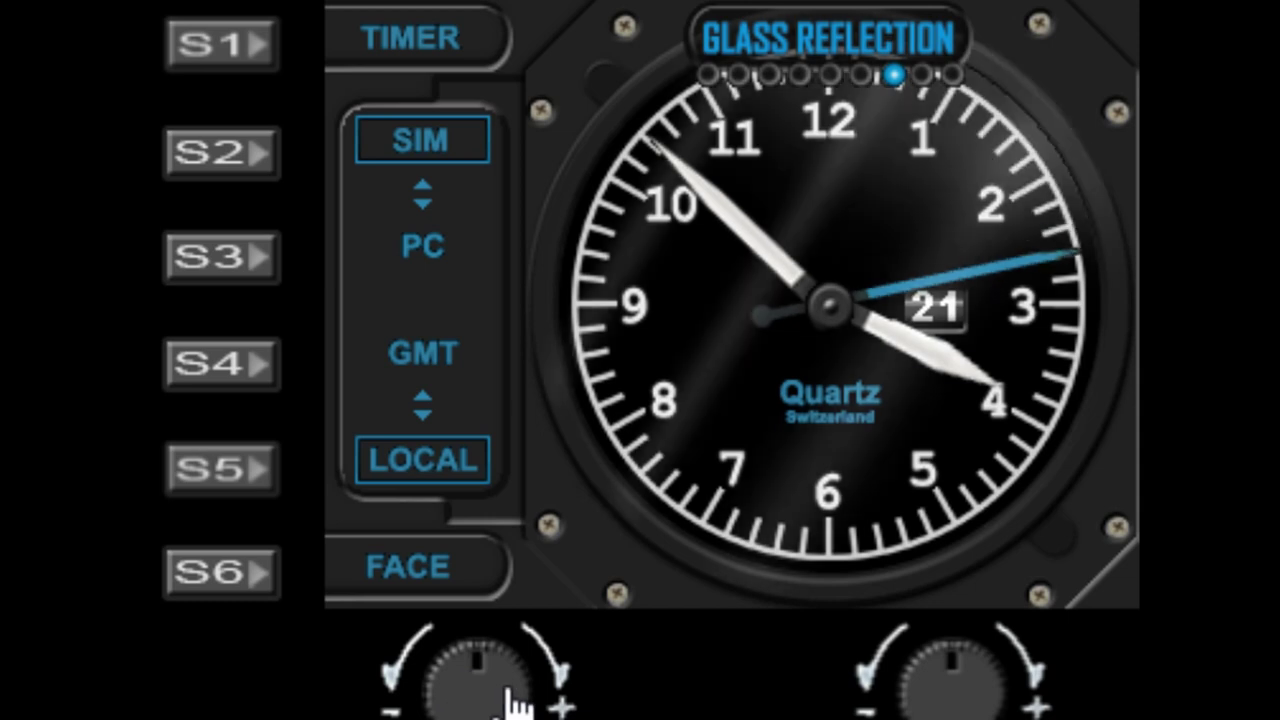
left_click(505, 700)
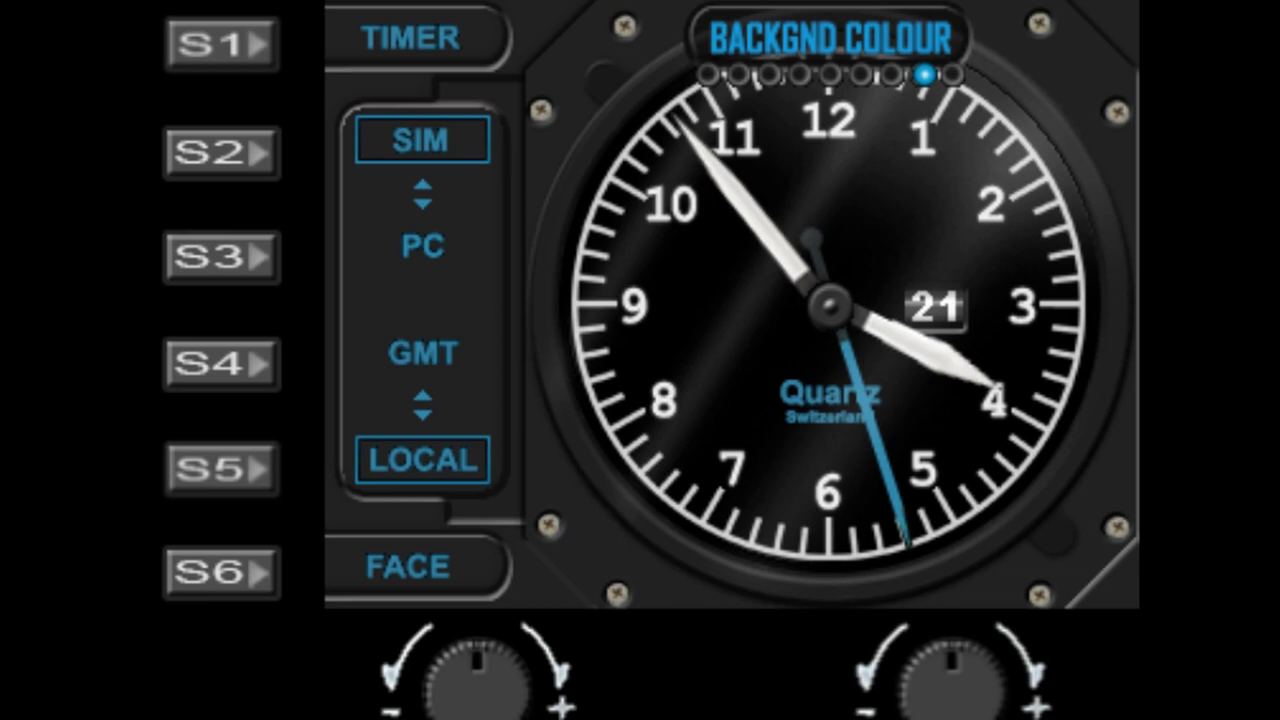
left_click(440, 690)
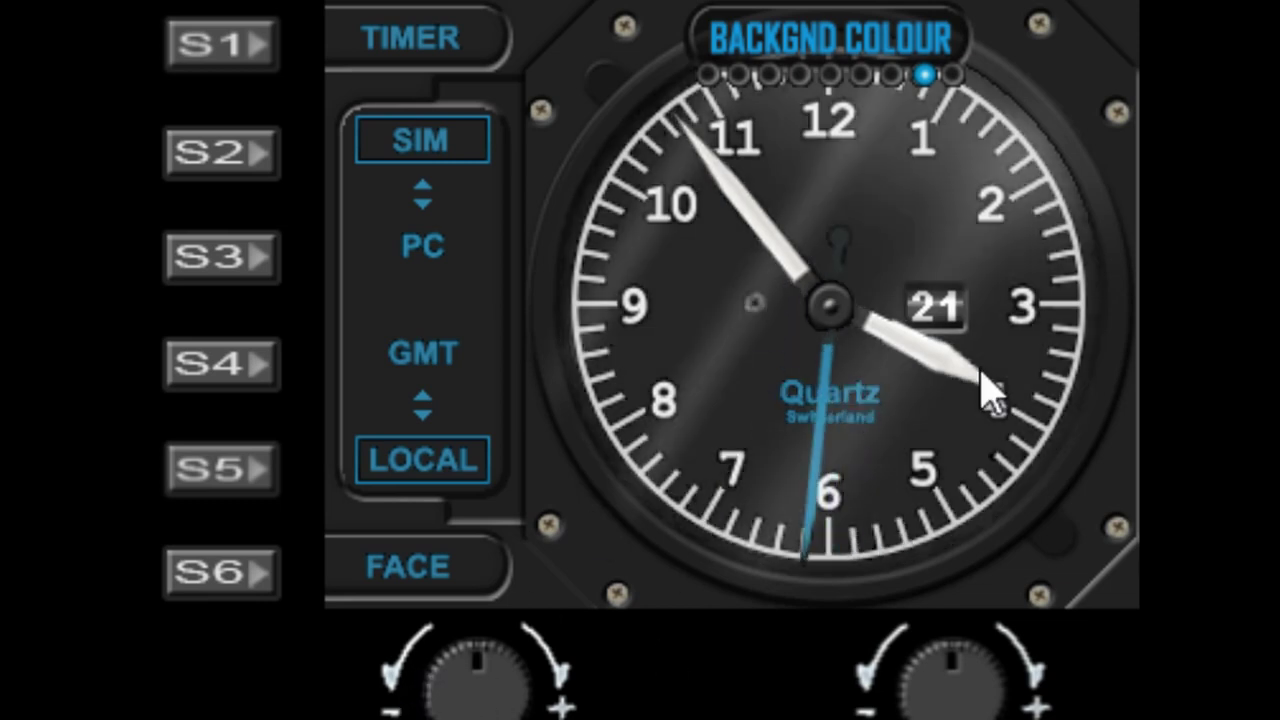
left_click(495, 690)
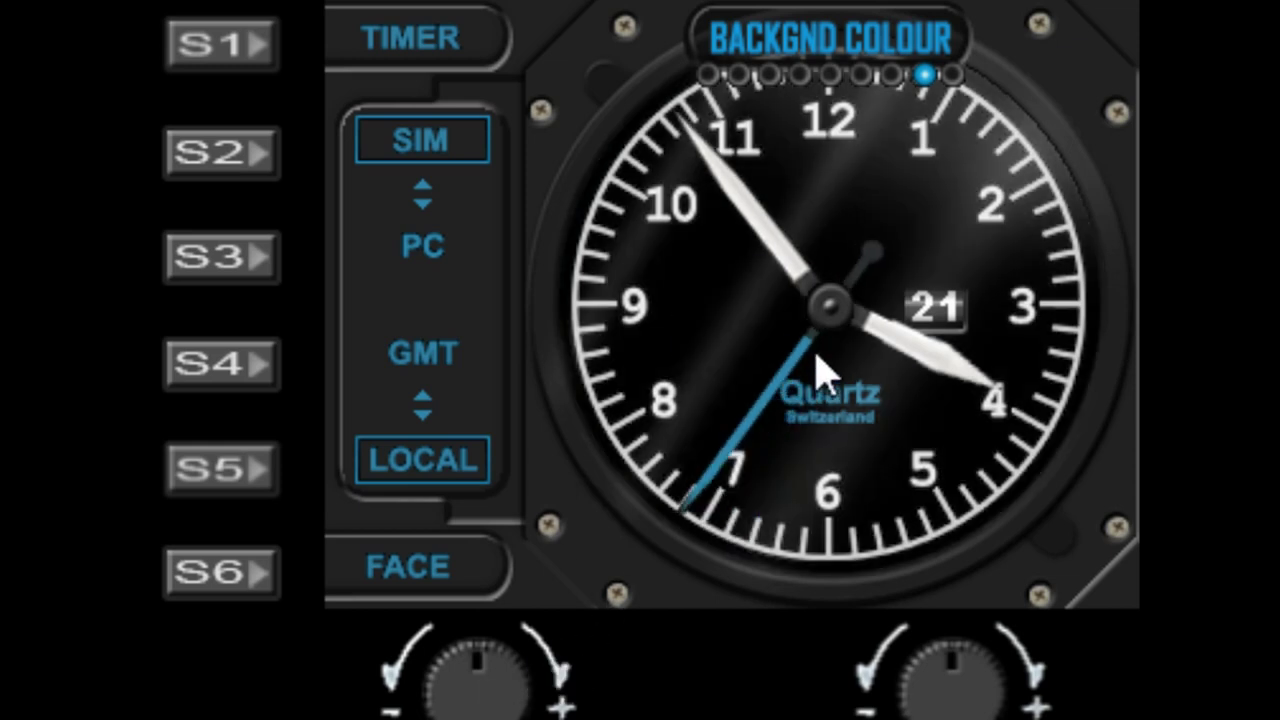
left_click(499, 703)
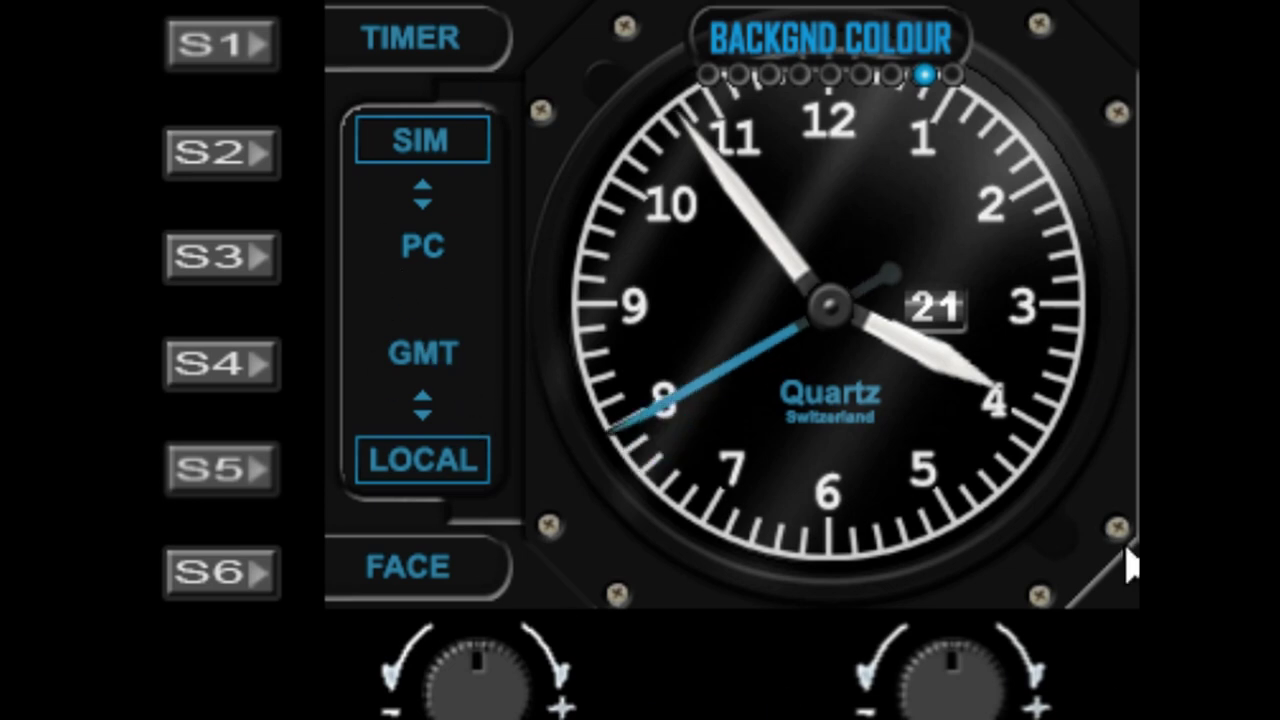
left_click(517, 700)
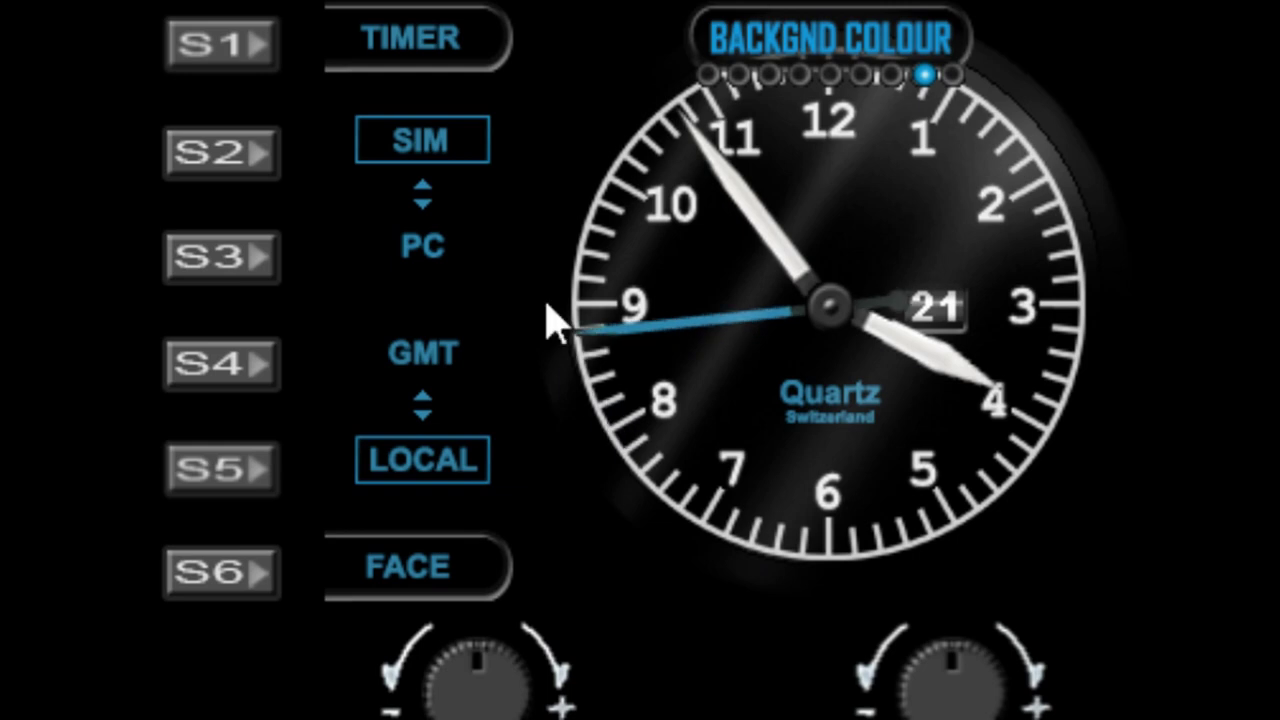
left_click(432, 675)
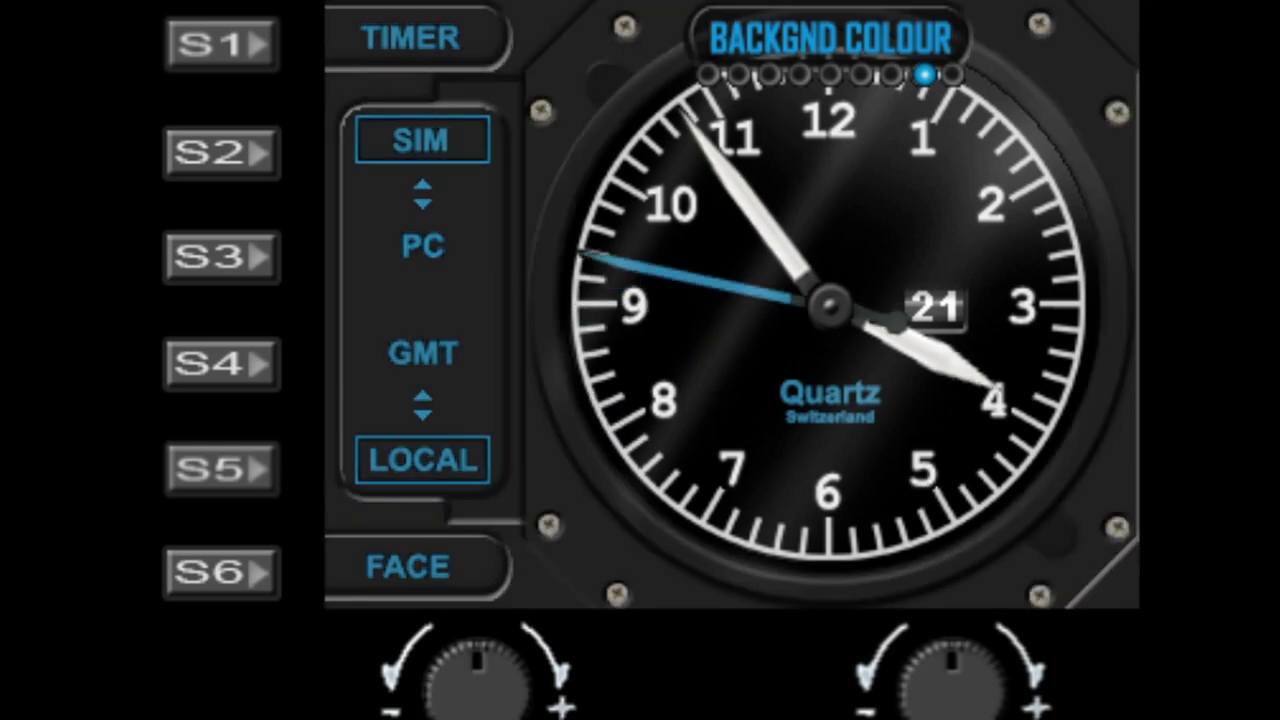
On the Brightness page, adjust the brightness down from 210 to 185
left_click(985, 693)
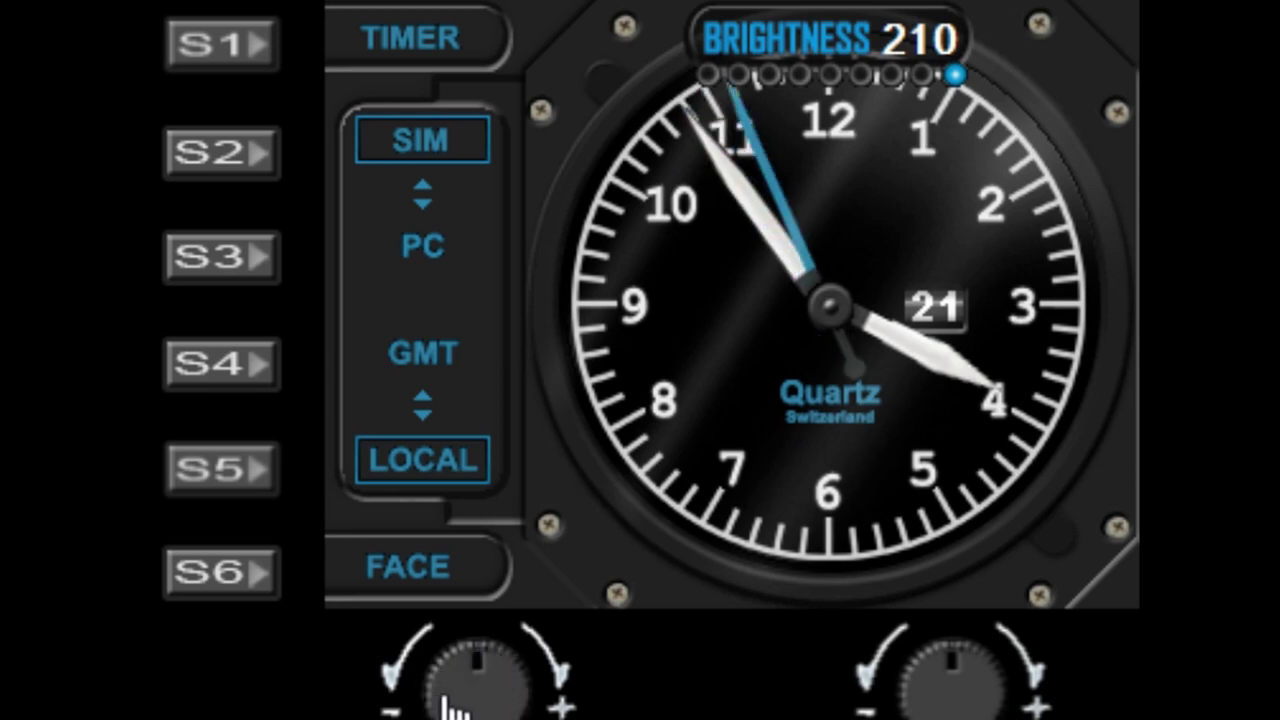
scroll(452, 708, "down", 4)
scroll(452, 708, "up", 1)
scroll(452, 708, "down", 6)
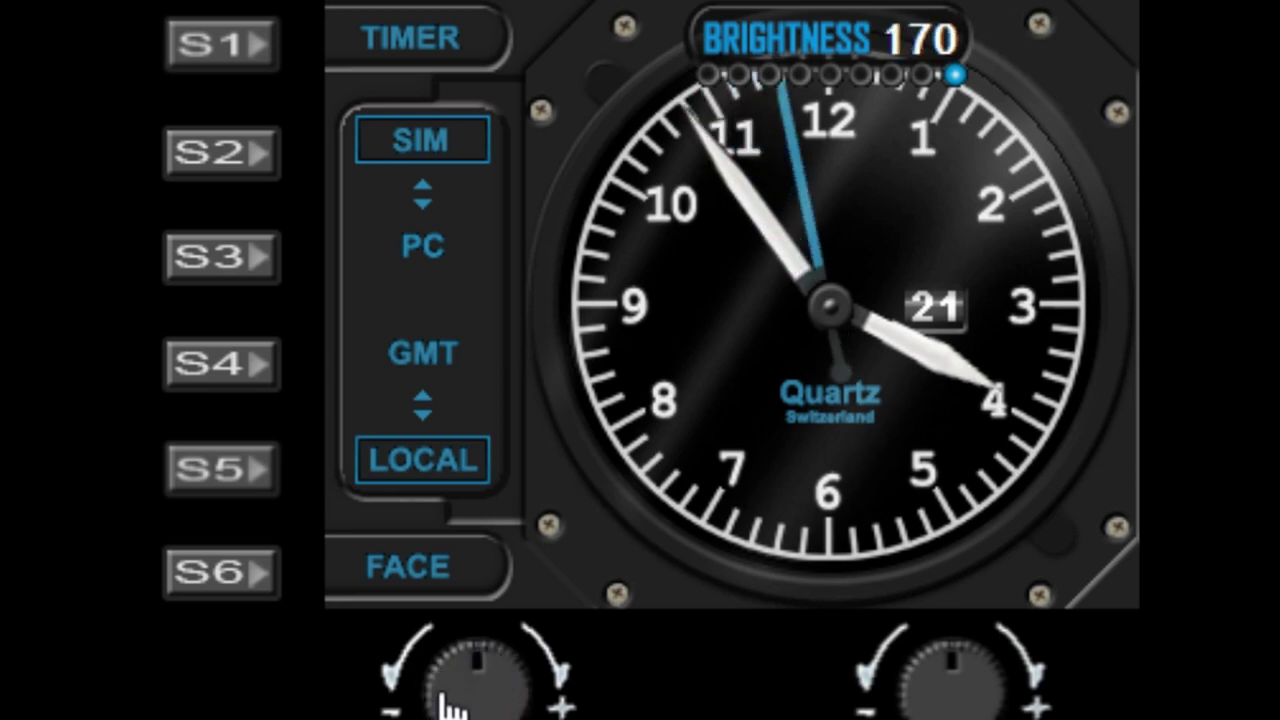
scroll(452, 708, "up", 1)
scroll(452, 708, "down", 2)
scroll(452, 708, "down", 3)
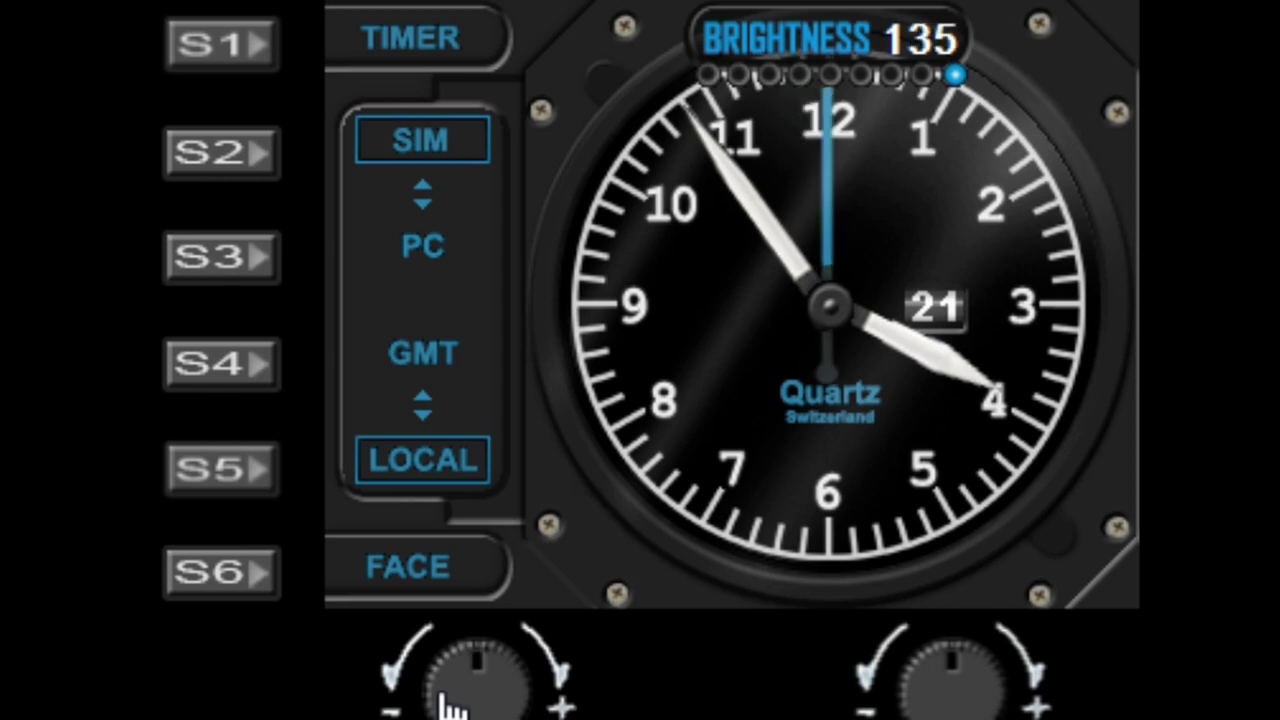
scroll(452, 708, "up", 6)
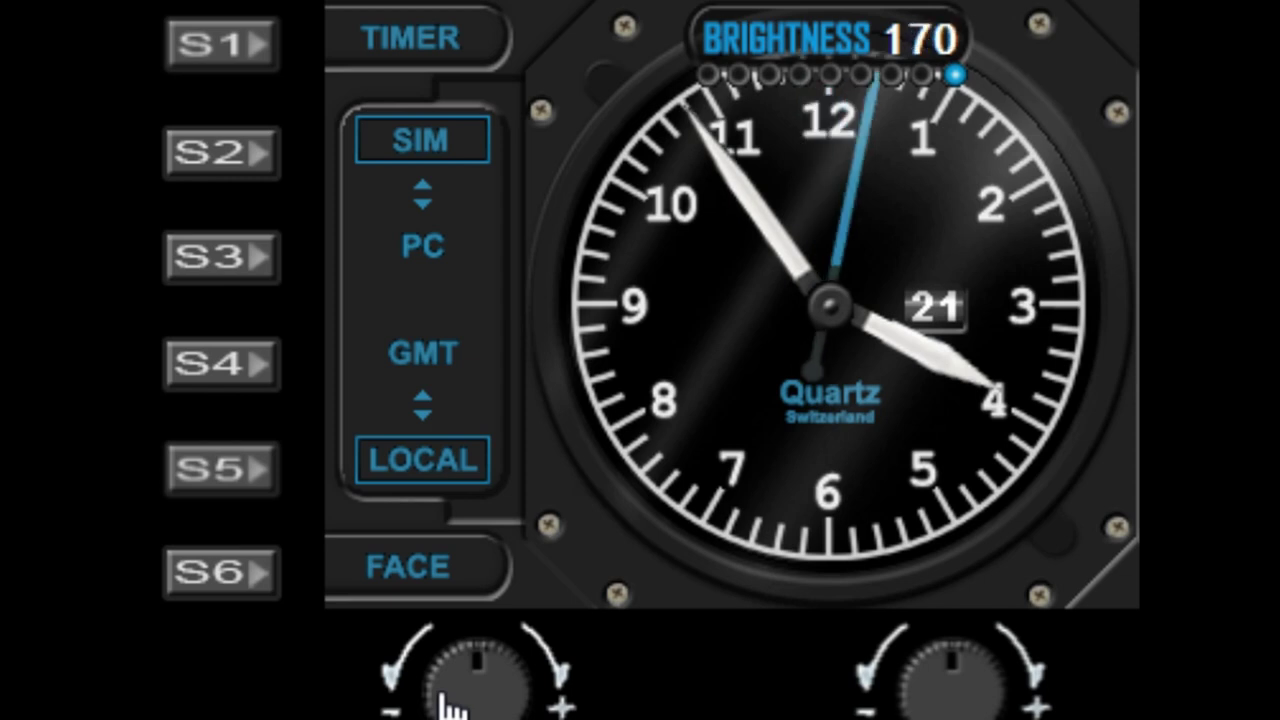
scroll(452, 708, "up", 2)
scroll(452, 708, "down", 1)
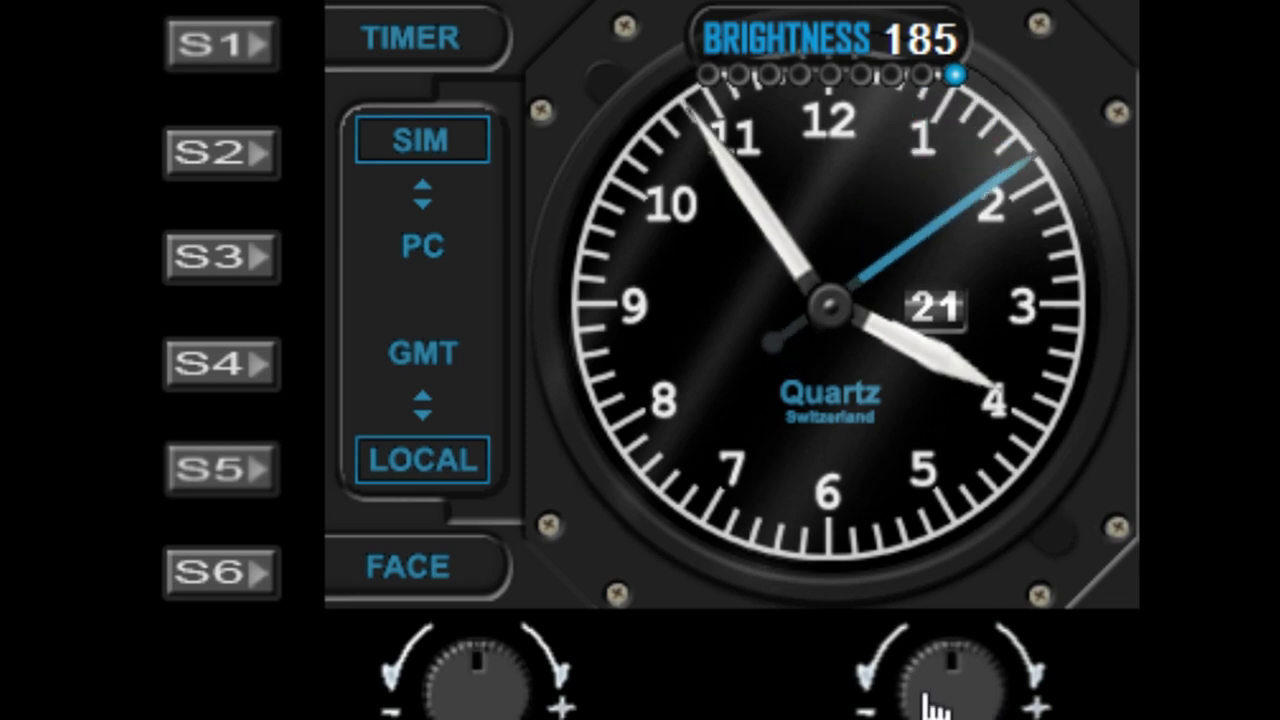
Scroll past the last menu item to exit the settings menu, leaving the plain dial
scroll(935, 705, "down", 4)
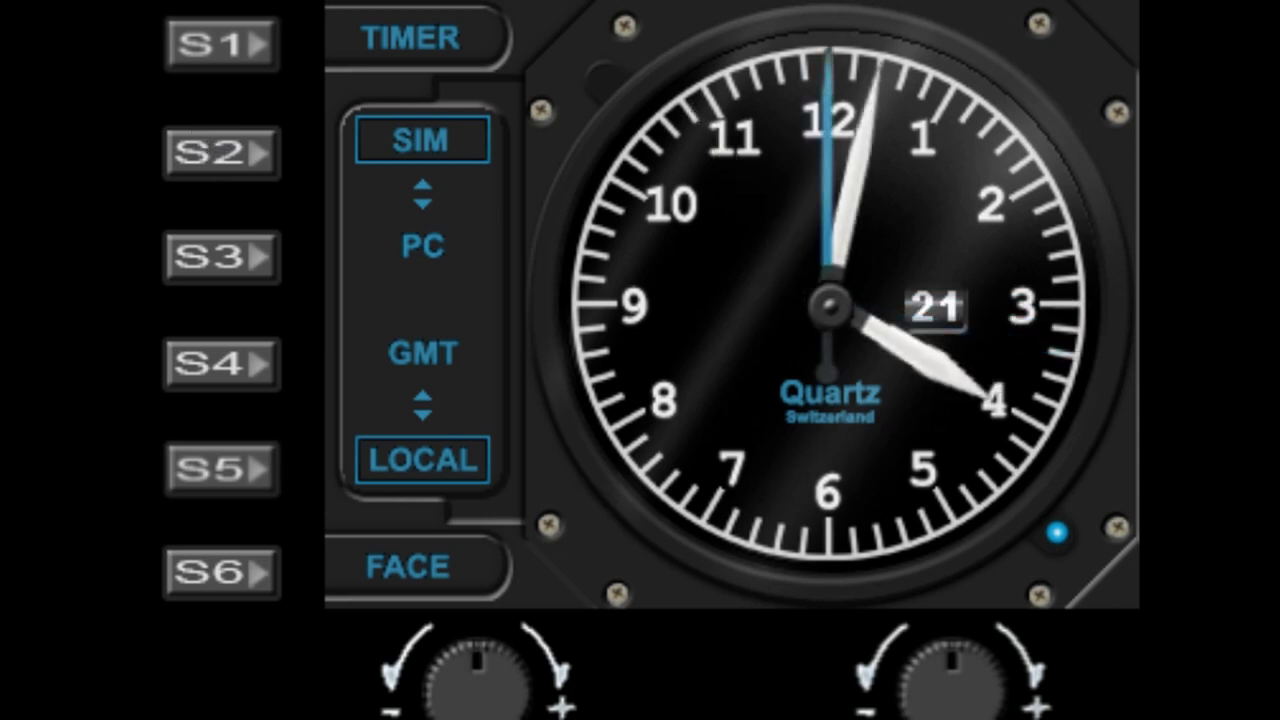
Enter TIMER mode and run the chronograph for nine seconds, then stop and reset it to 00:00:00
left_click(214, 46)
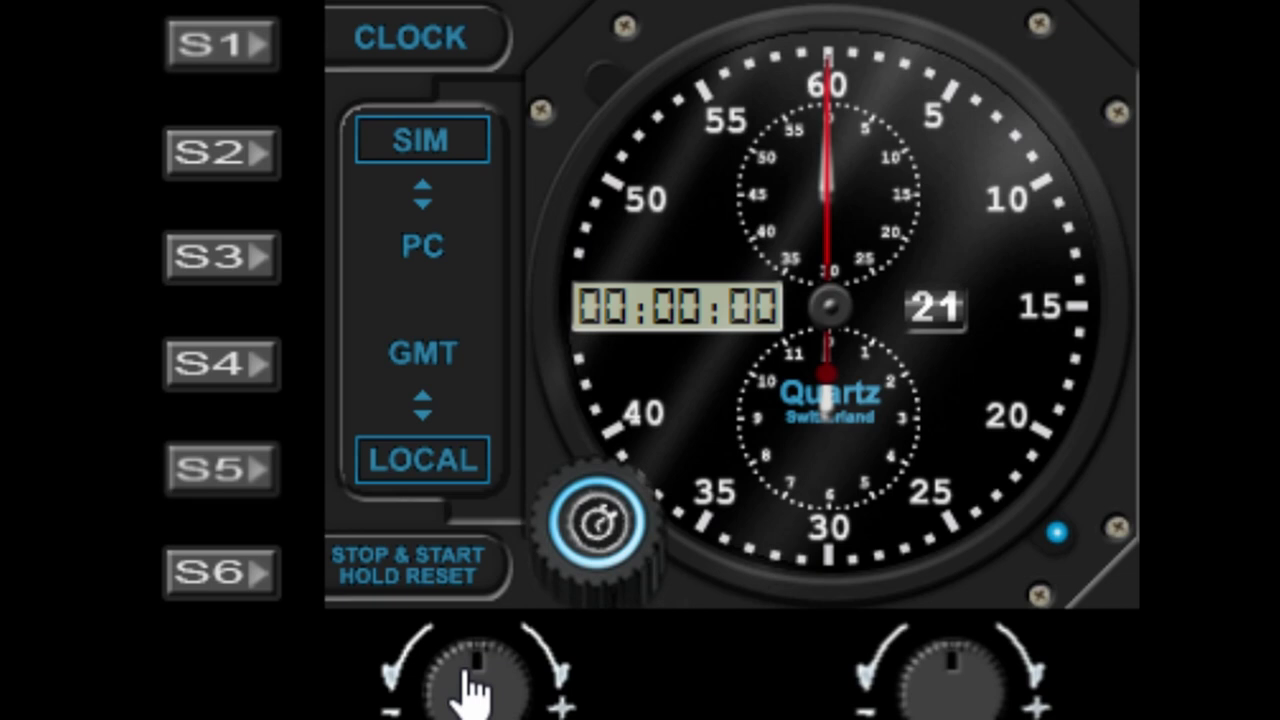
left_click(225, 572)
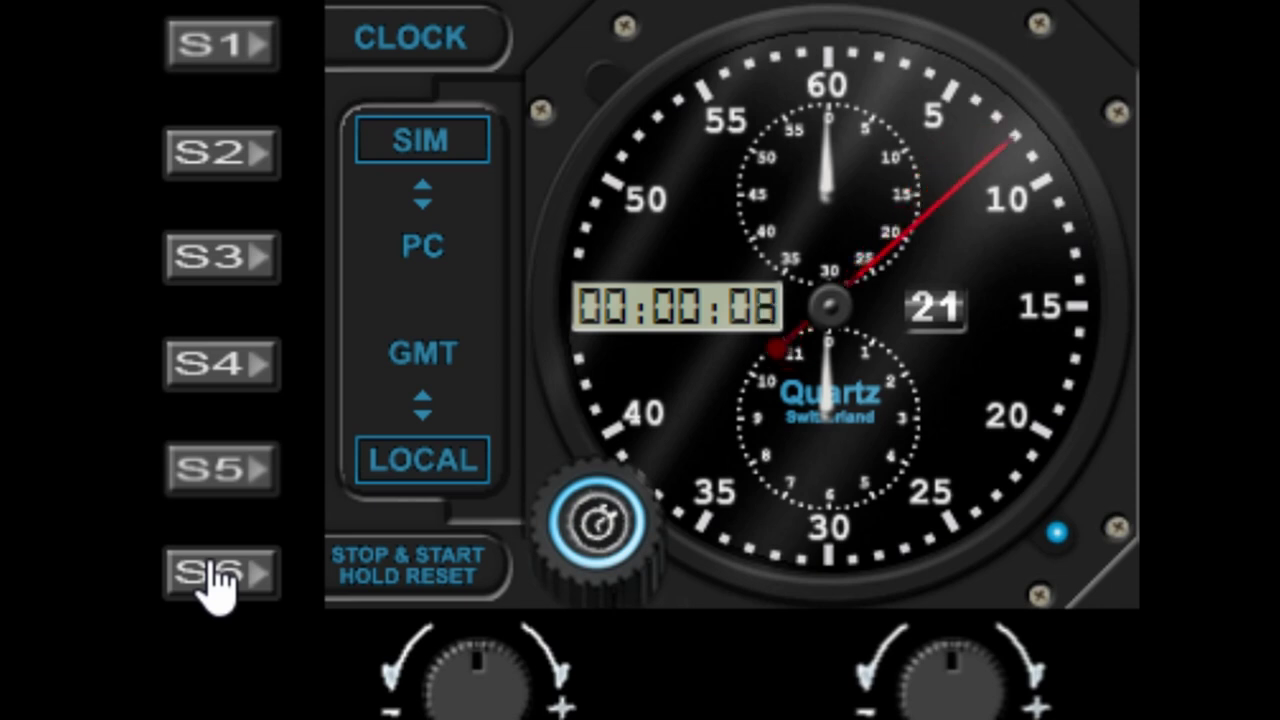
left_click(212, 588)
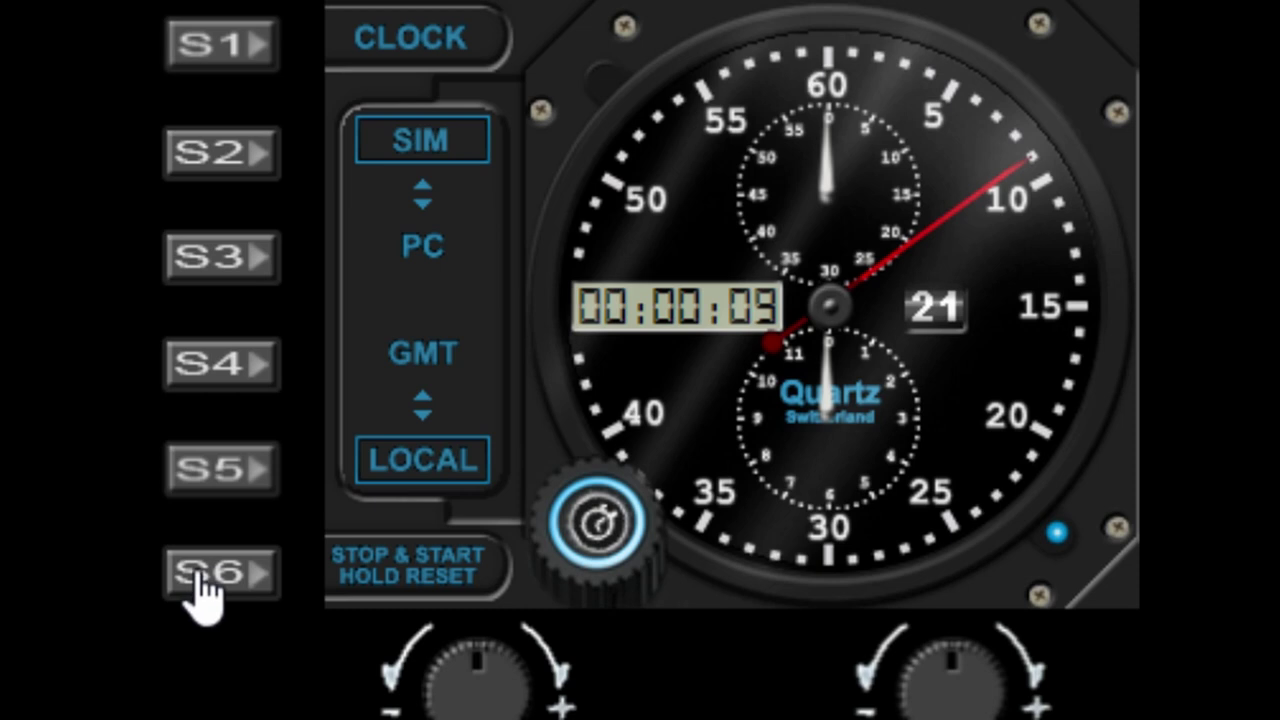
left_click(200, 580)
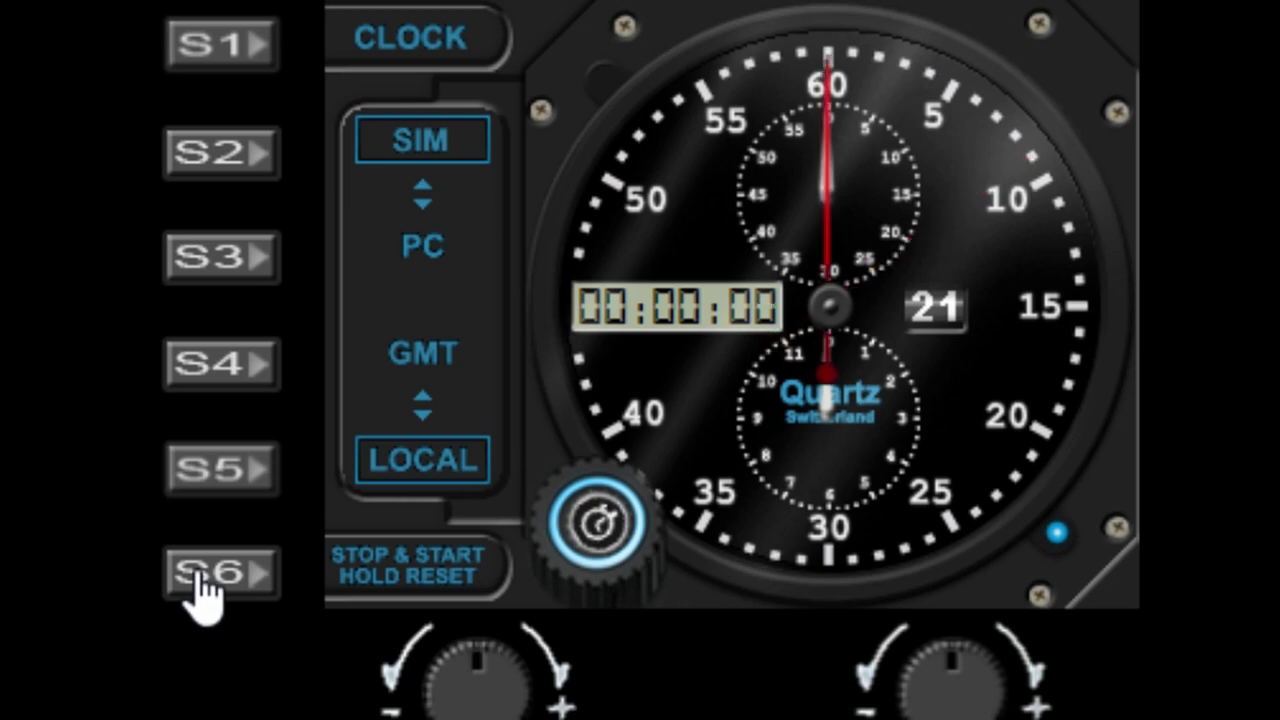
Dial the chronograph past one hour with the left knob, then back to about 00:57
scroll(522, 700, "up", 3)
scroll(522, 700, "up", 1)
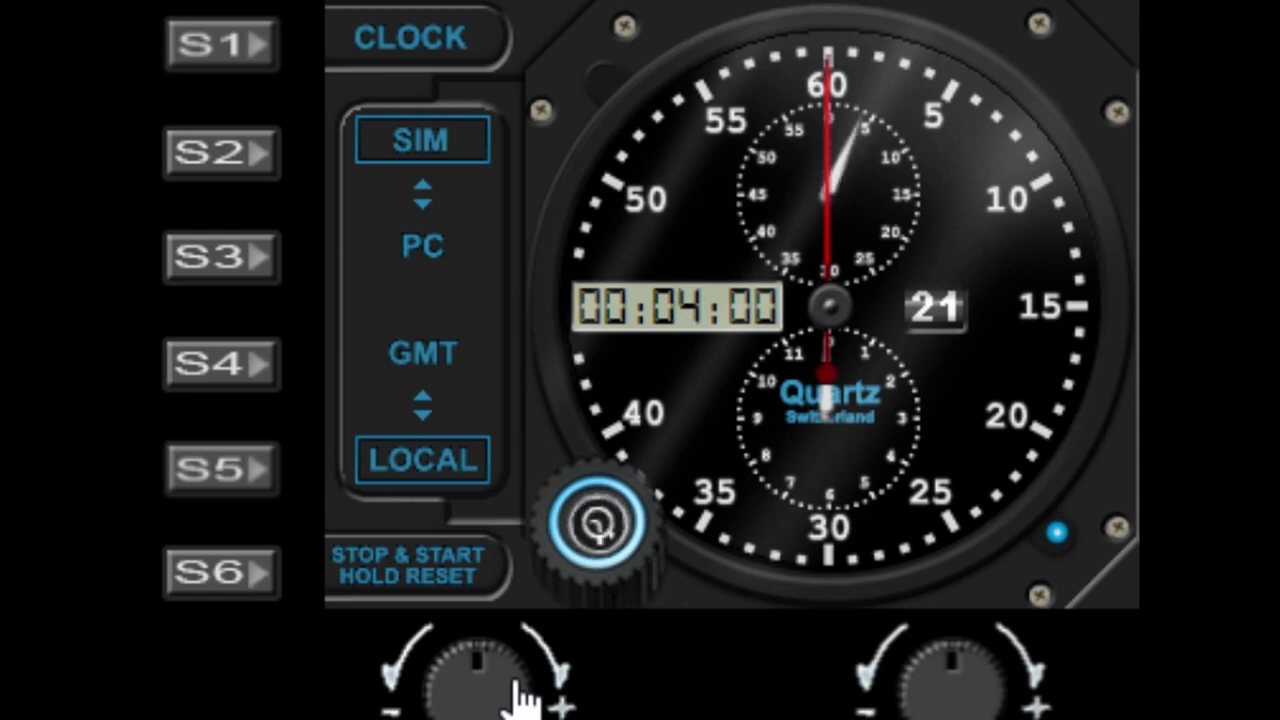
scroll(522, 700, "up", 1)
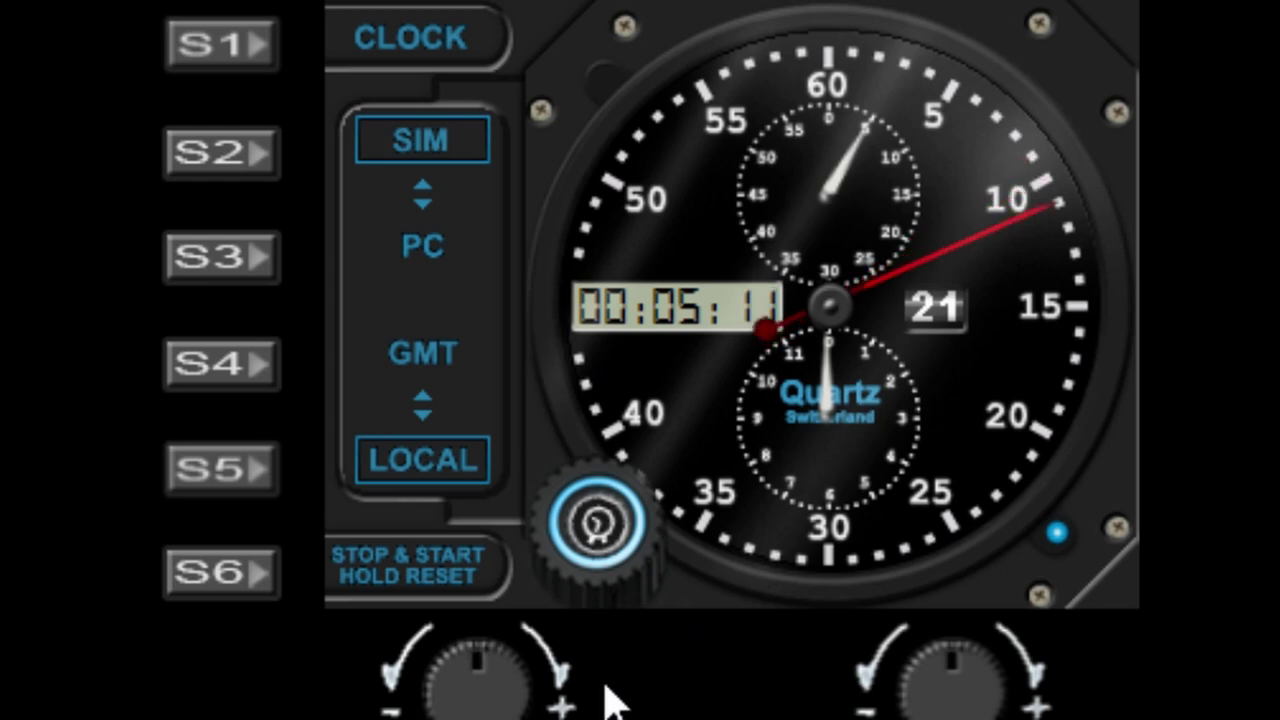
scroll(518, 700, "up", 12)
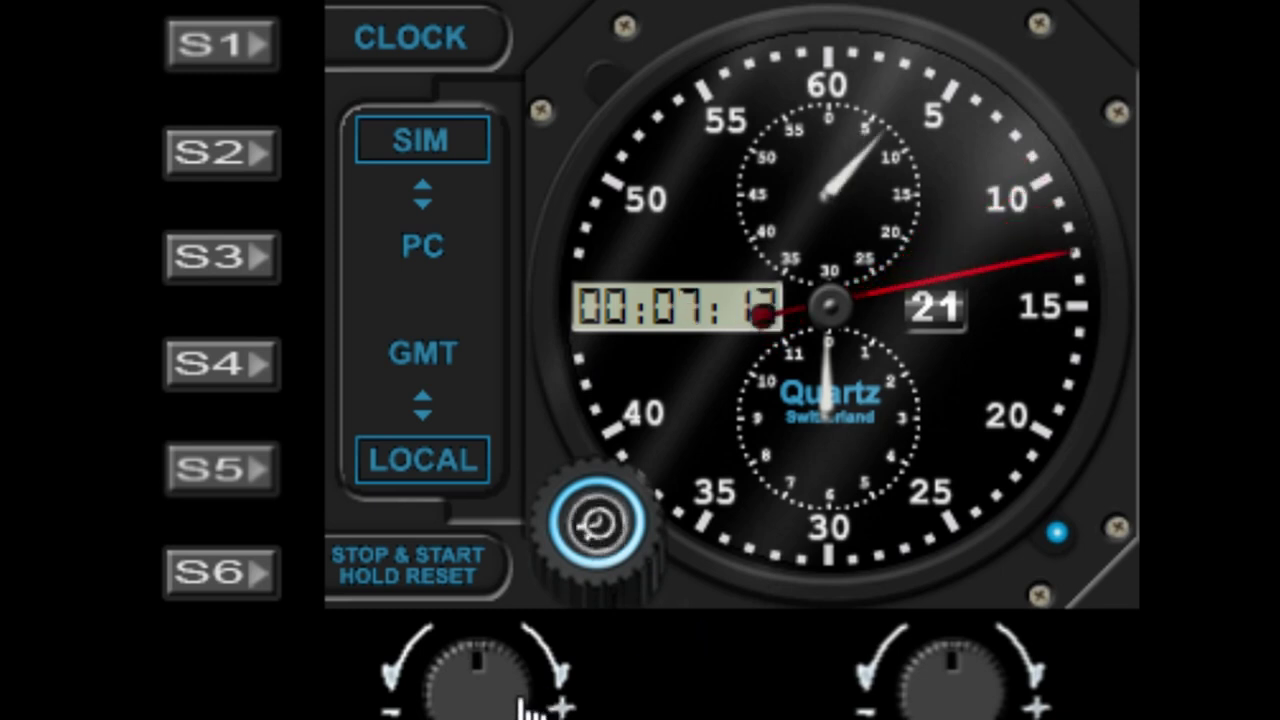
scroll(516, 700, "up", 20)
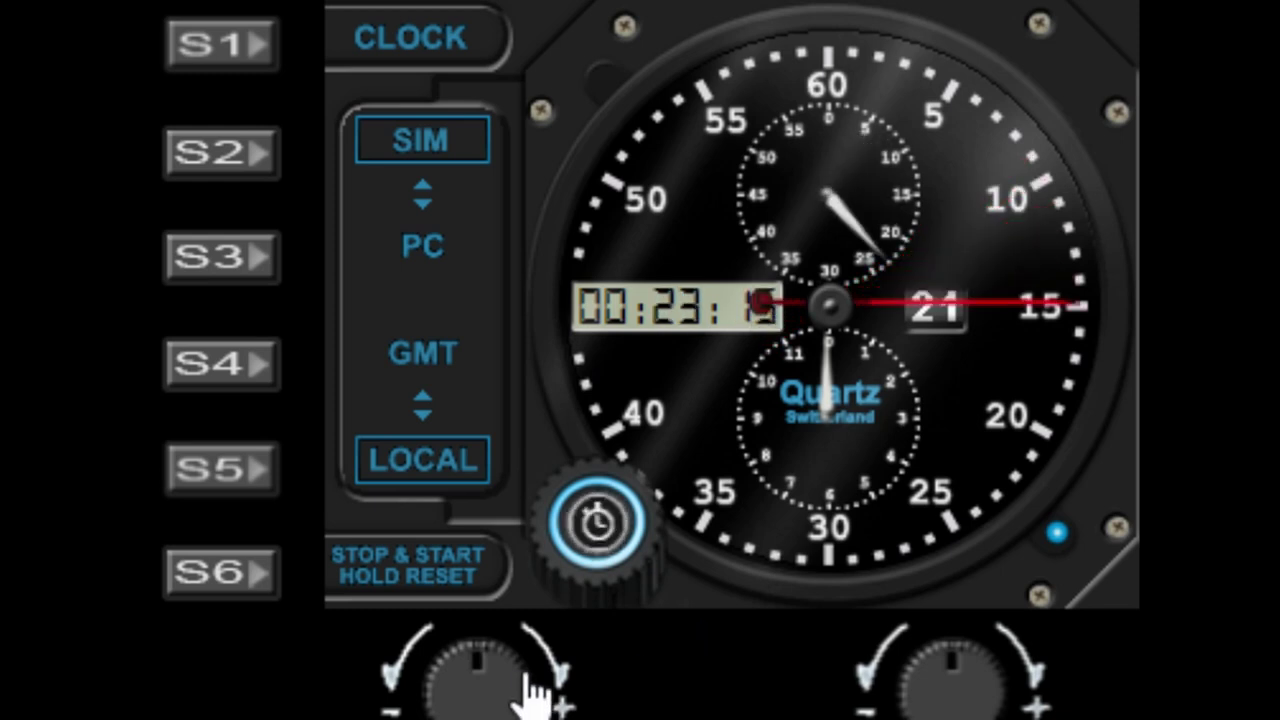
scroll(524, 690, "up", 20)
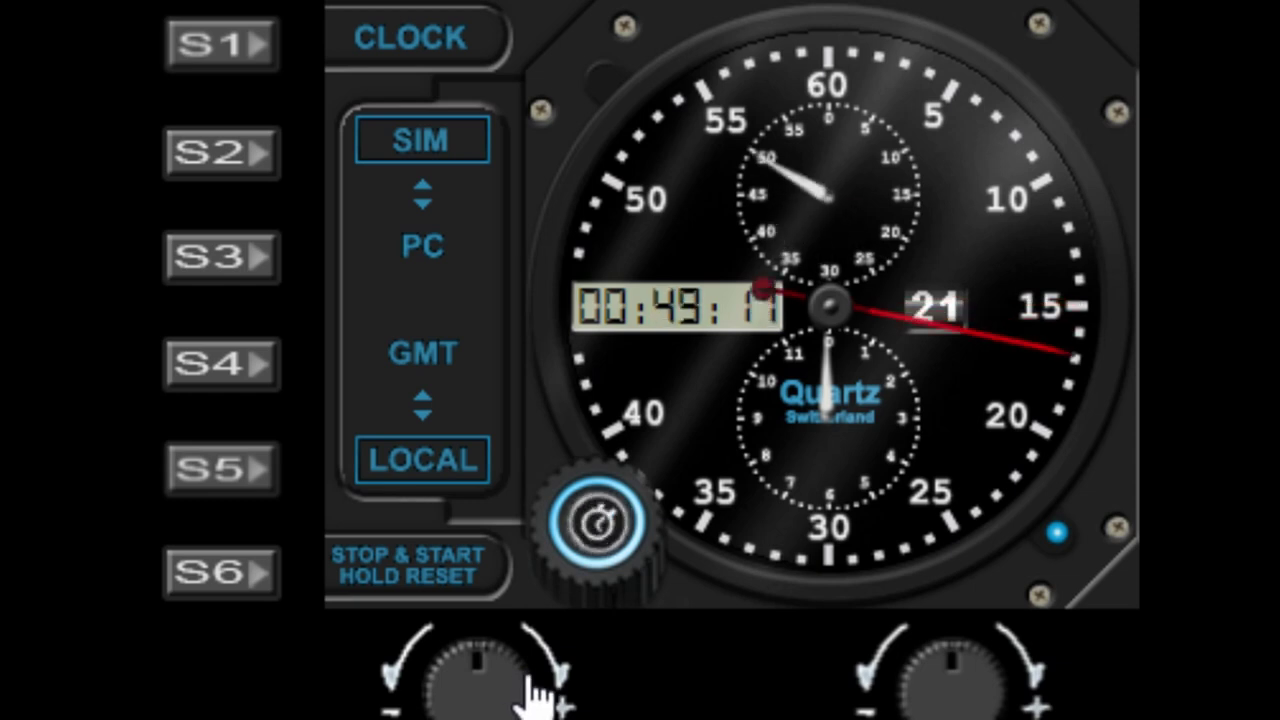
scroll(550, 690, "up", 20)
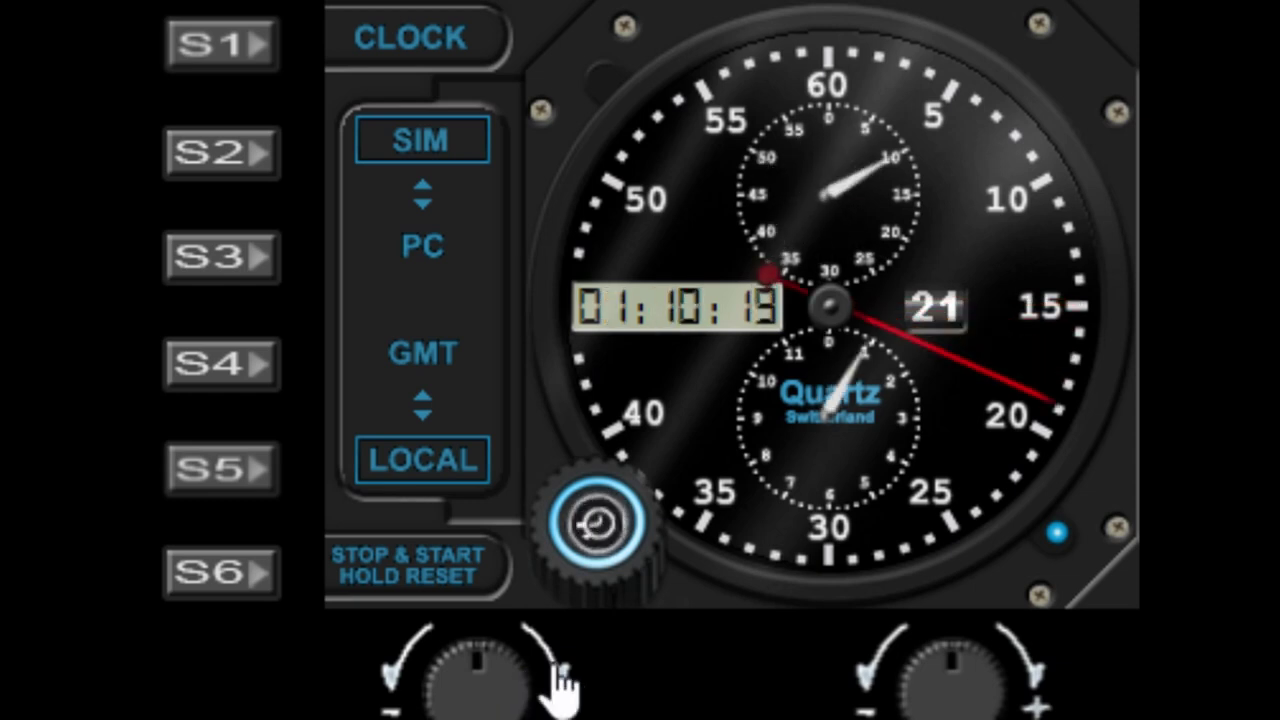
scroll(550, 695, "up", 3)
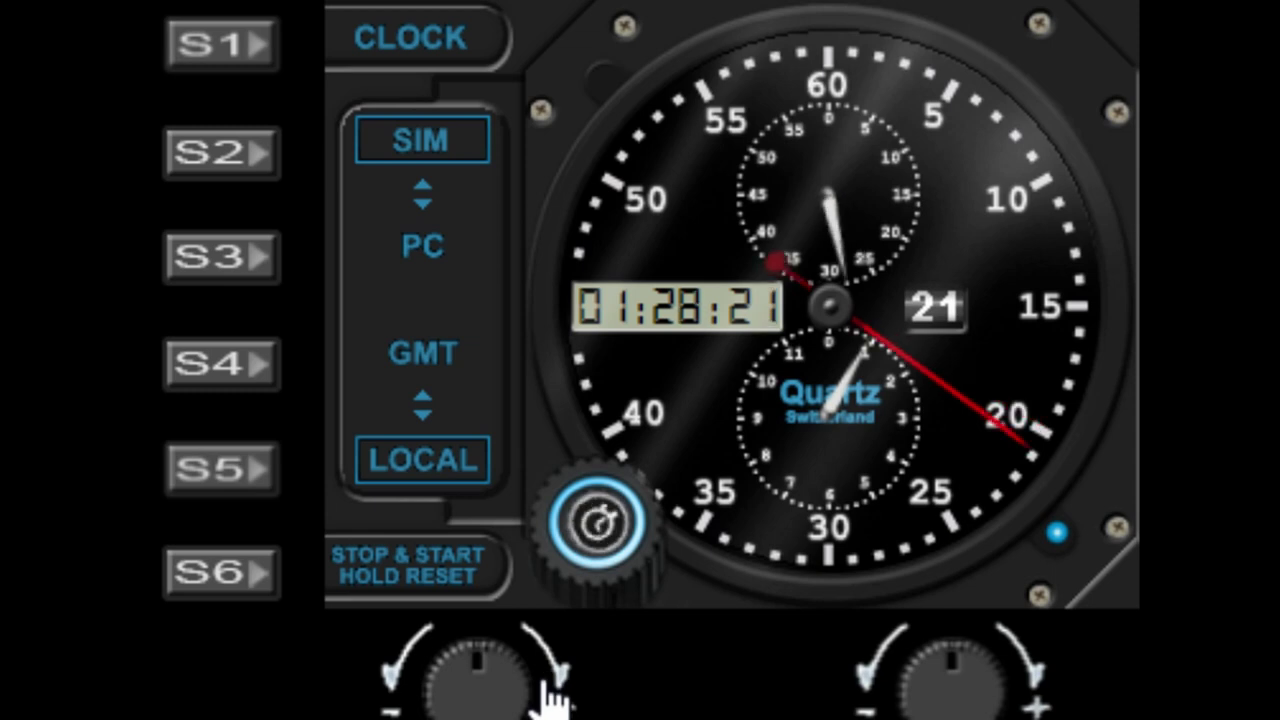
scroll(543, 694, "down", 18)
scroll(508, 698, "down", 13)
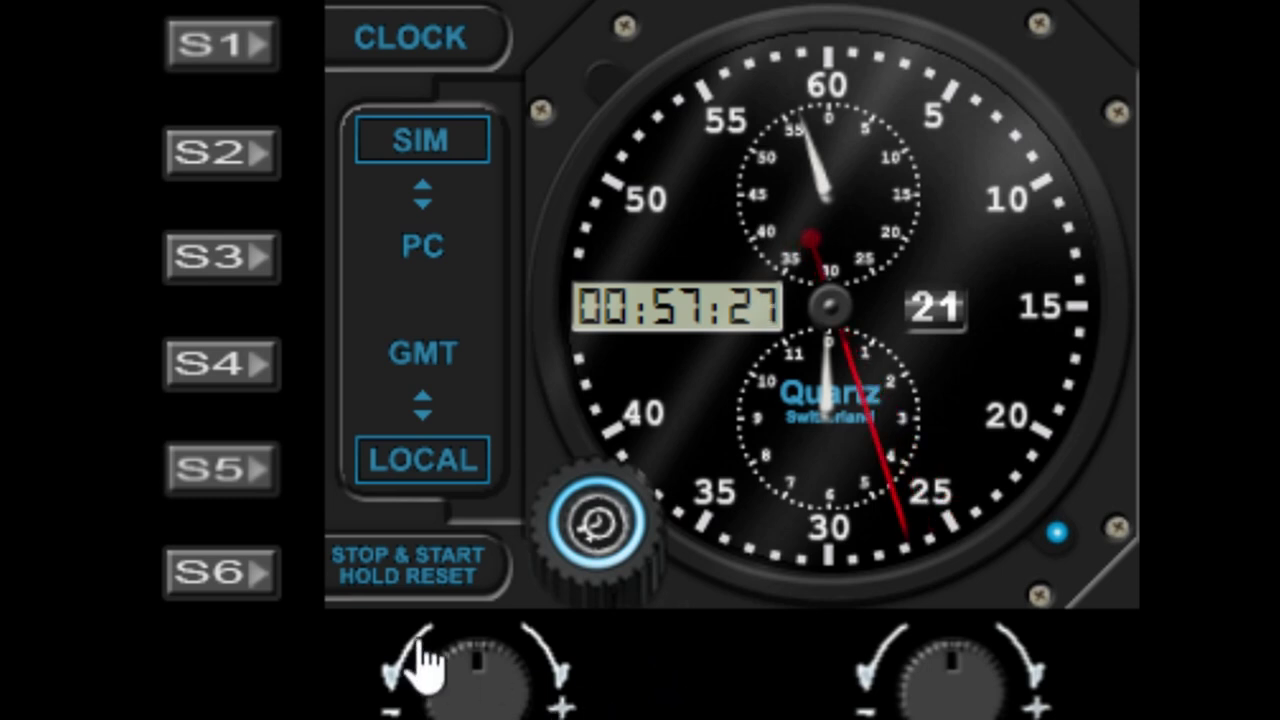
Switch back to the CLOCK face, showing about 4:05 with date 21
left_click(215, 45)
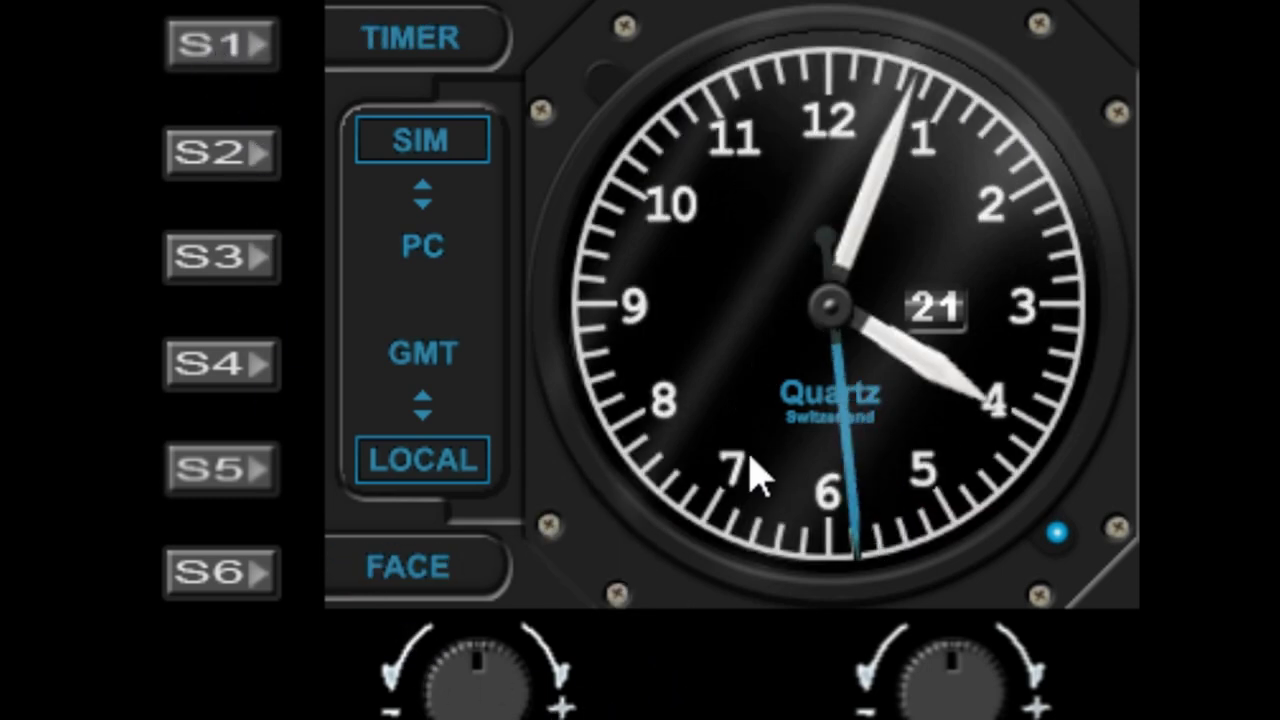